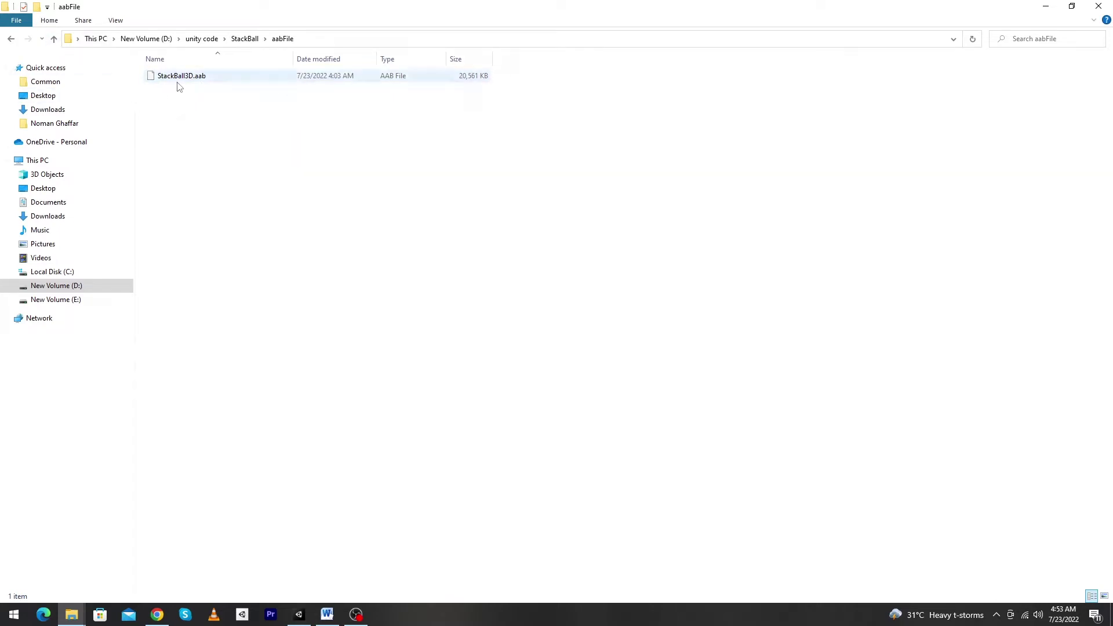
# Locate the StackBall3D.aab build and user.keystore file in File Explorer, then switch to Chrome
pyautogui.doubleClick(54, 38)
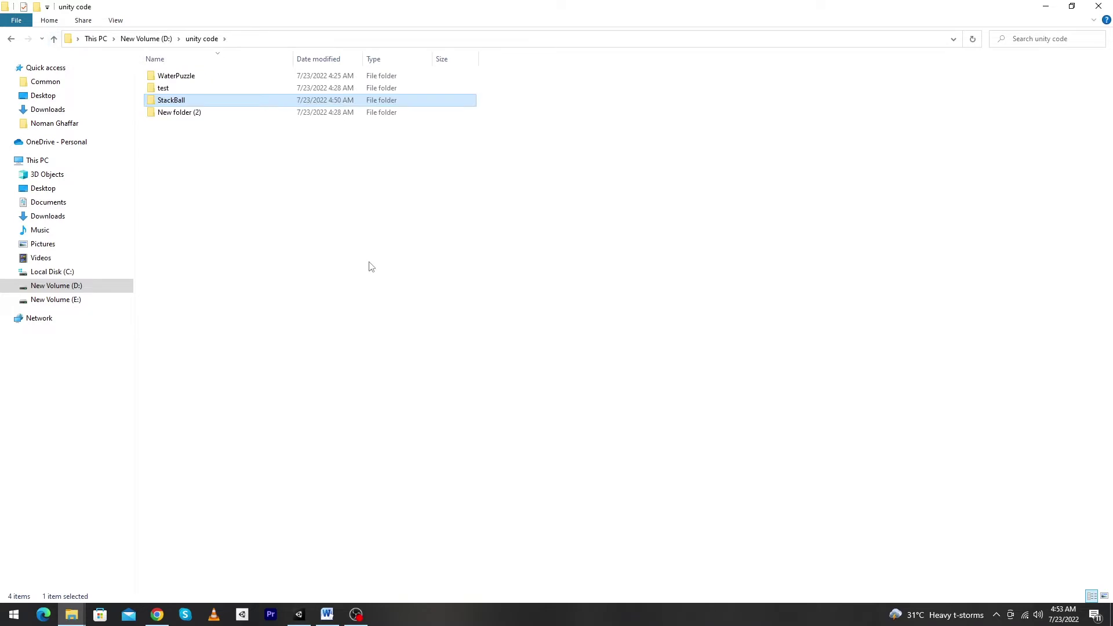
pyautogui.hotkey('shift', 'Tab')
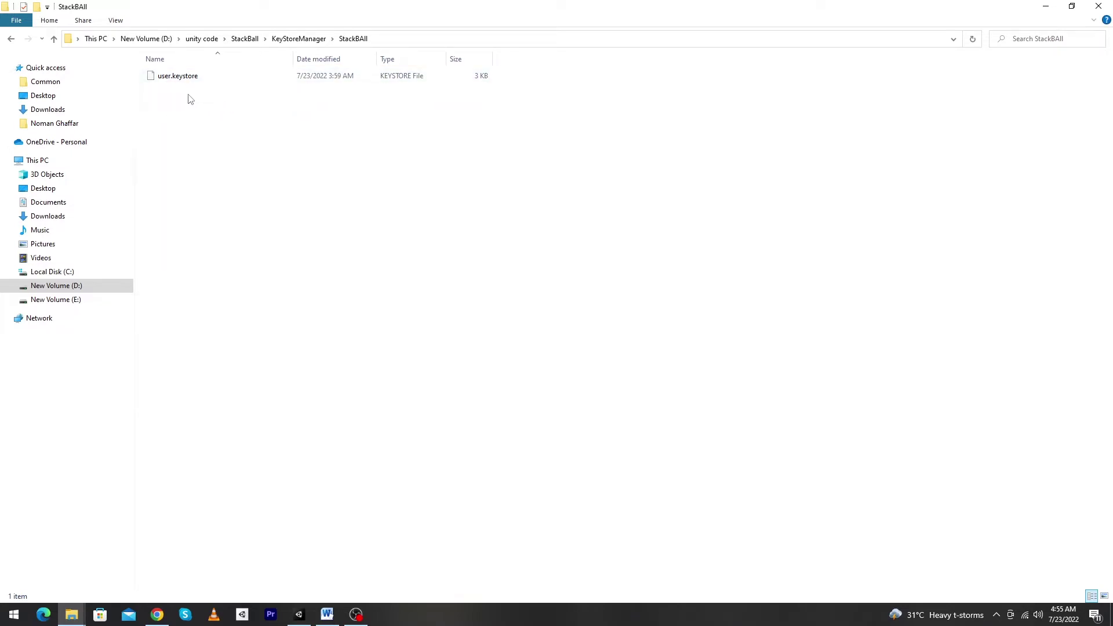
pyautogui.hotkey('alt', 'Tab')
# Search Google for 'google play developer' and open the Google Play Console result
pyautogui.click(596, 12)
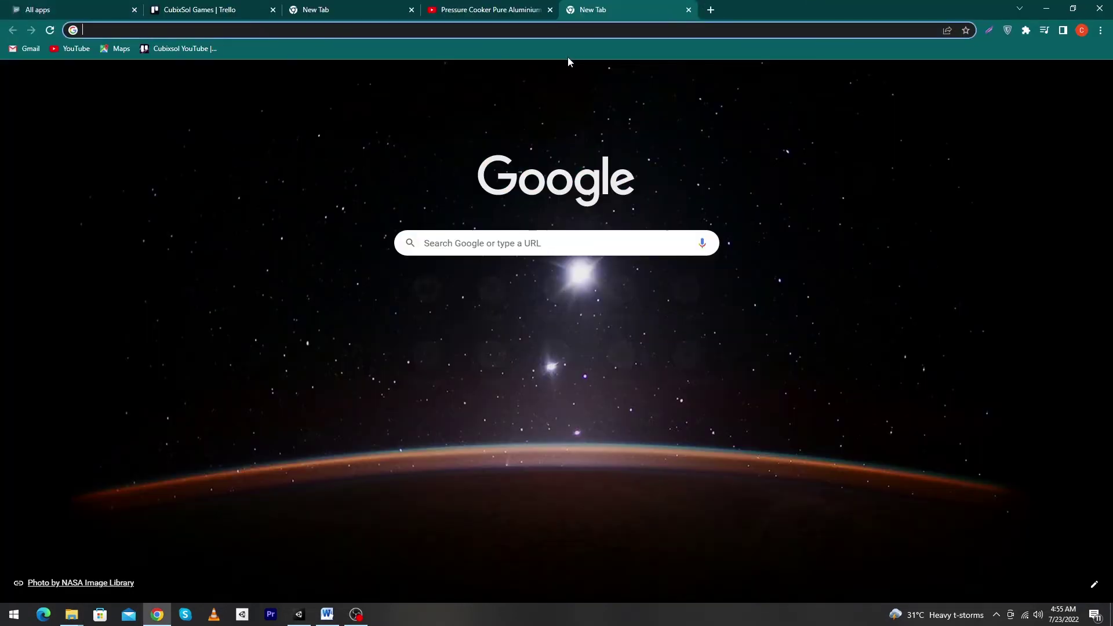
pyautogui.write('google')
pyautogui.press('Return')
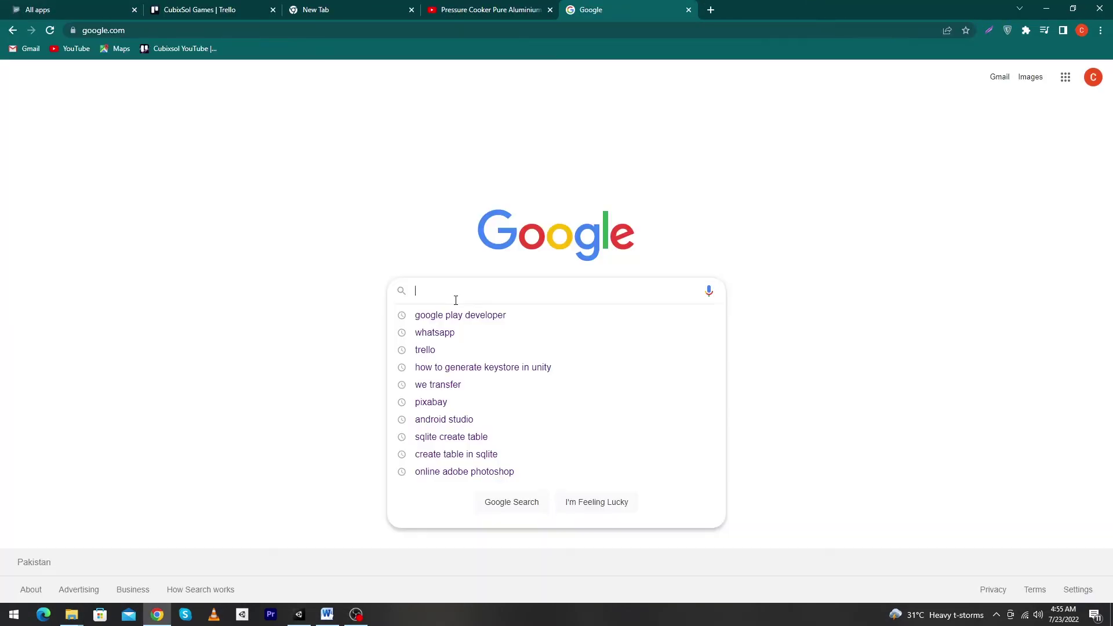
pyautogui.write('job')
pyautogui.press('BackSpace')
pyautogui.press('BackSpace')
pyautogui.press('BackSpace')
pyautogui.write('go')
pyautogui.click(460, 315)
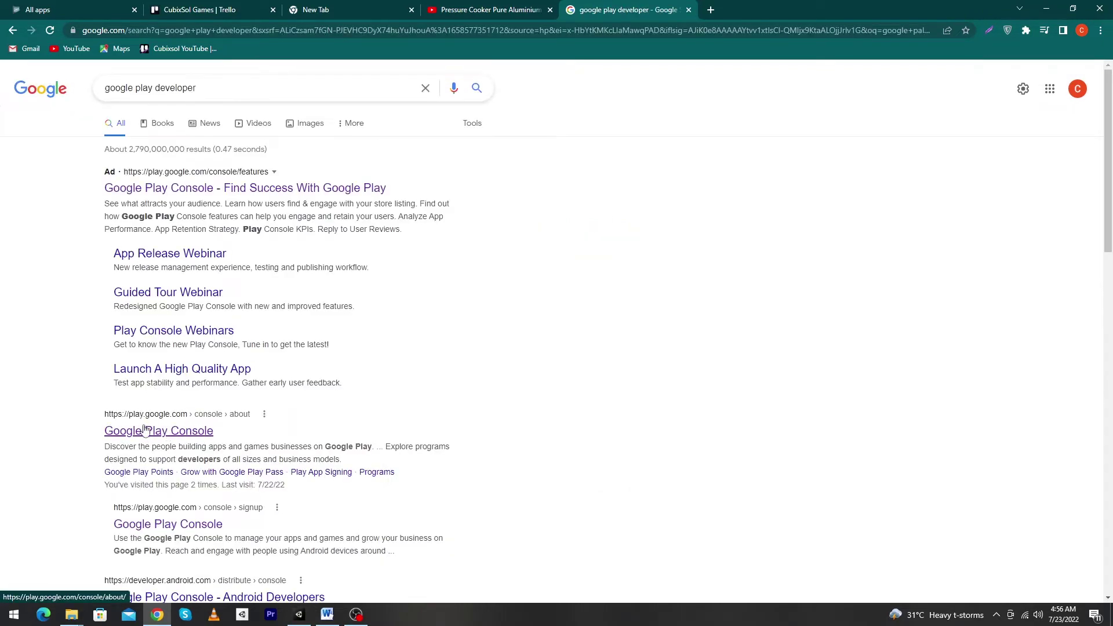
pyautogui.click(145, 430)
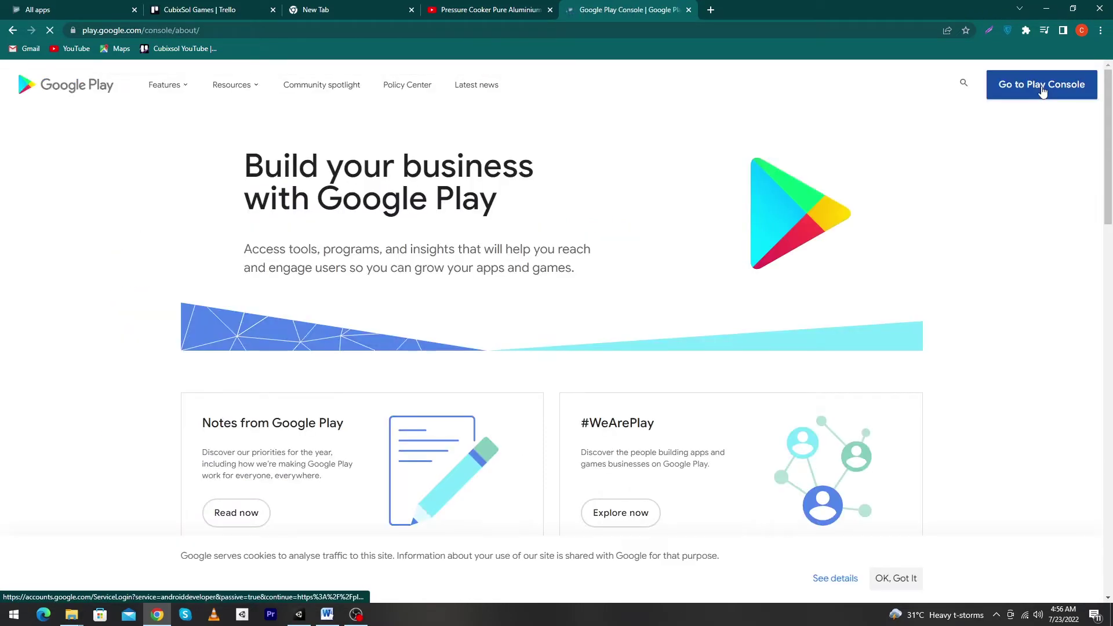
# Enter Play Console with the developer account and start creating a new app
pyautogui.click(1047, 90)
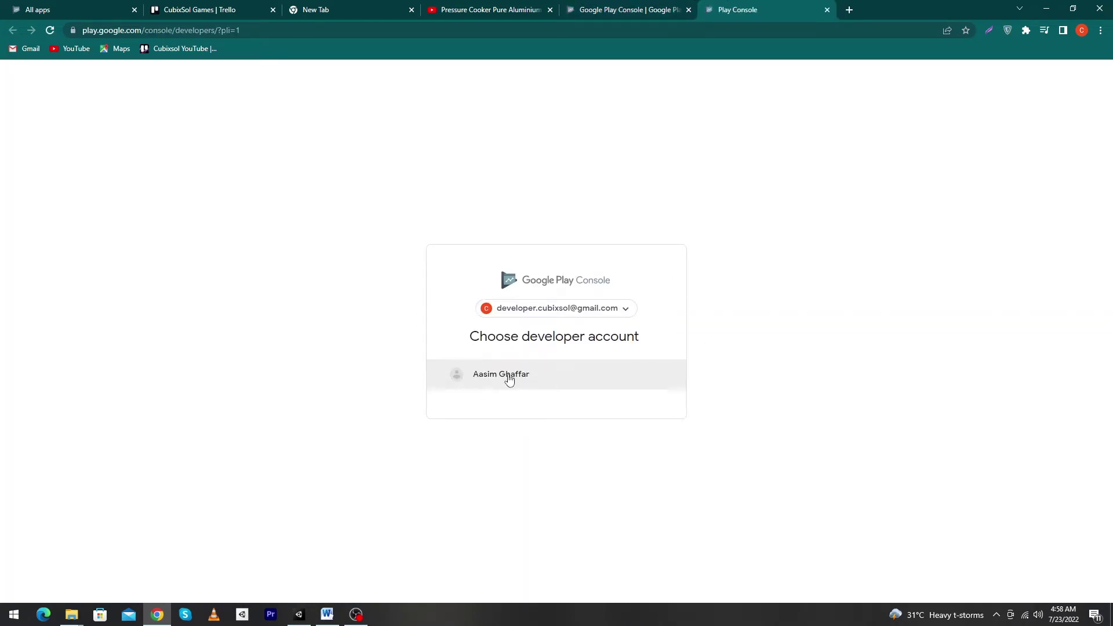
pyautogui.click(487, 383)
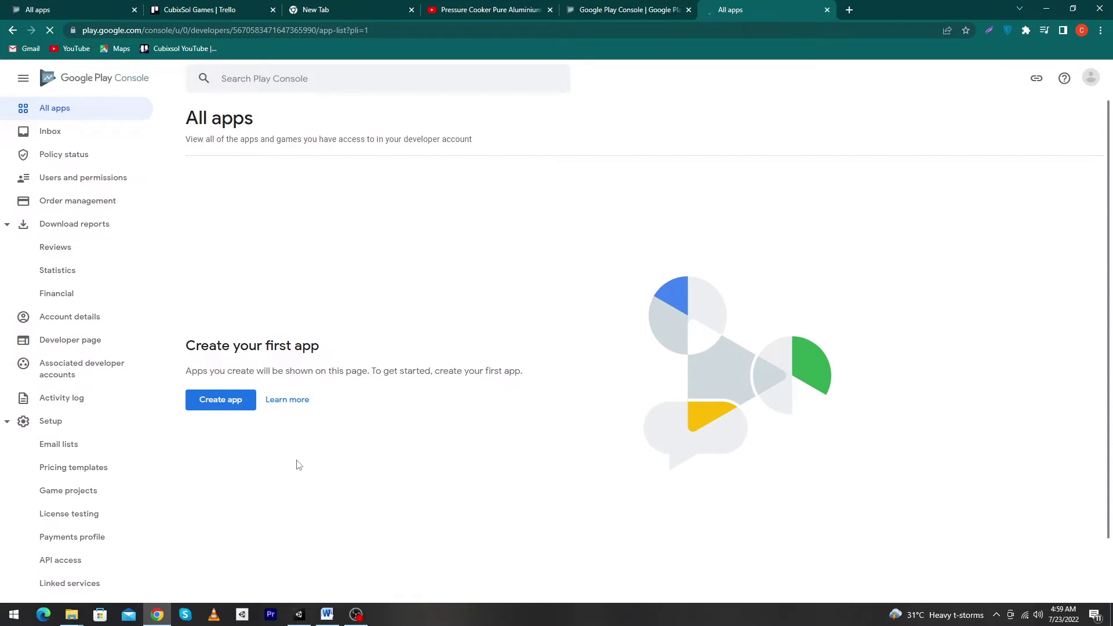
pyautogui.click(233, 409)
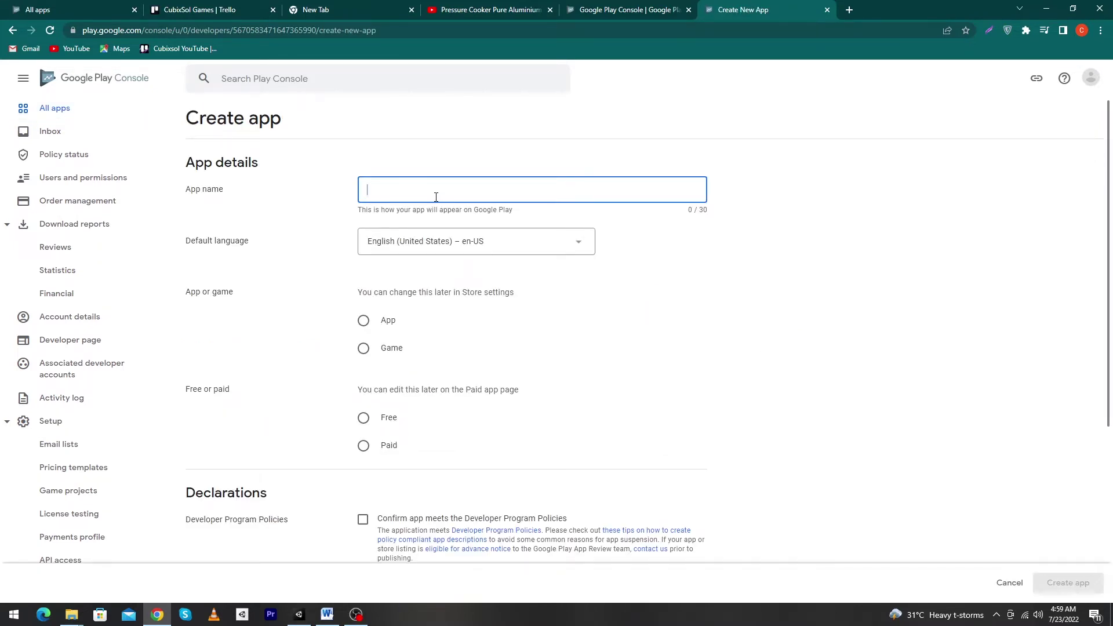
# Name the new app 'Stack Ball 3D' and set it as a free game
pyautogui.write('Stack Ball 3D')
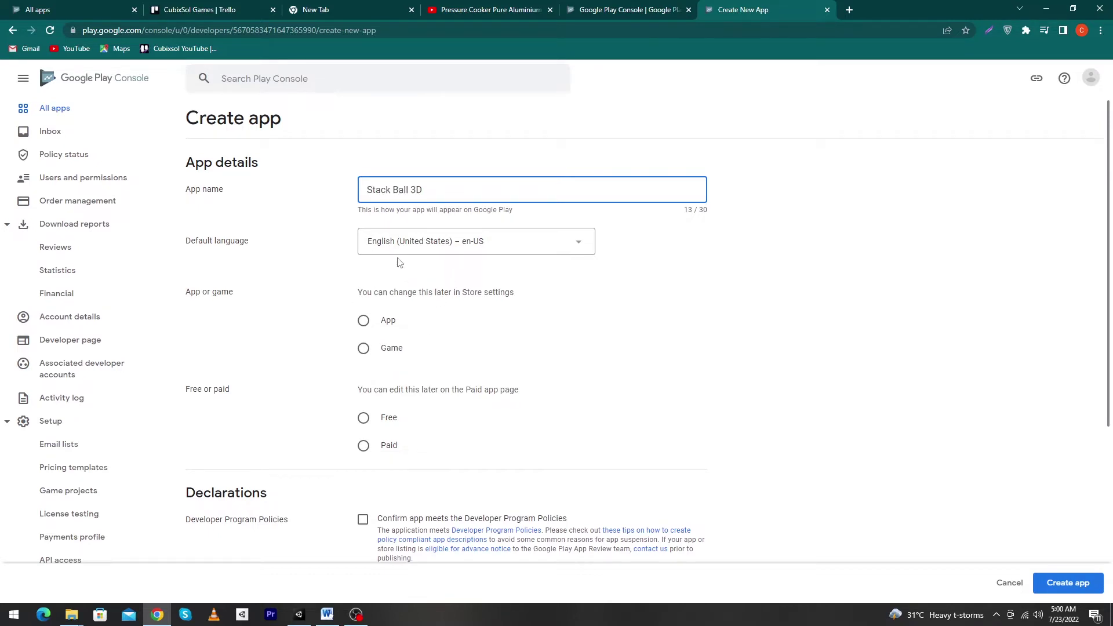
pyautogui.scroll(-2, 440, 286)
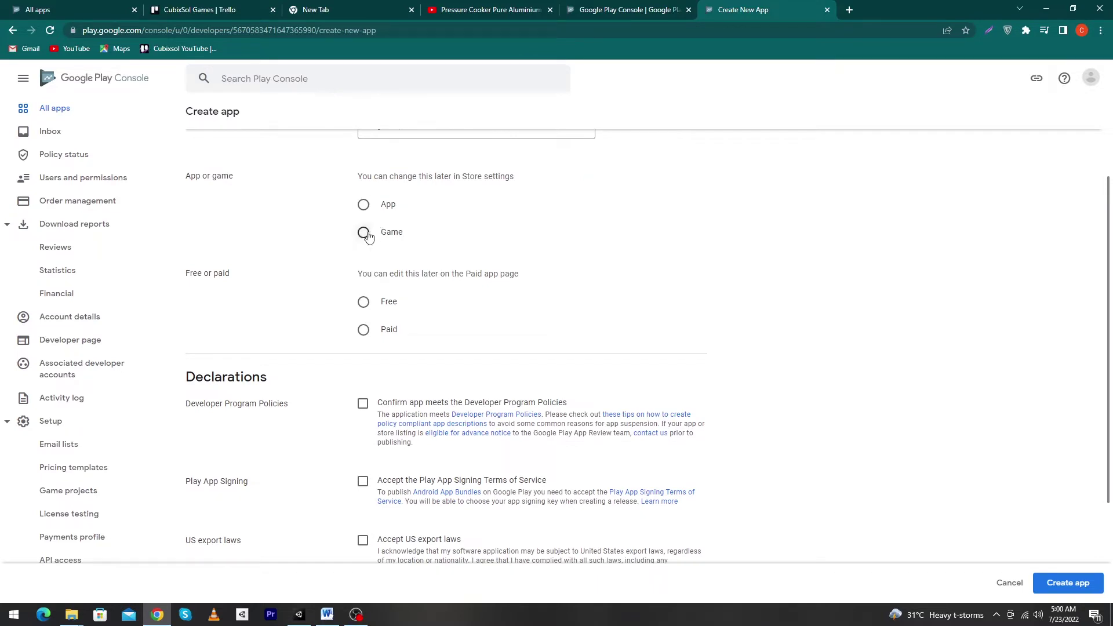
pyautogui.click(365, 235)
pyautogui.click(376, 307)
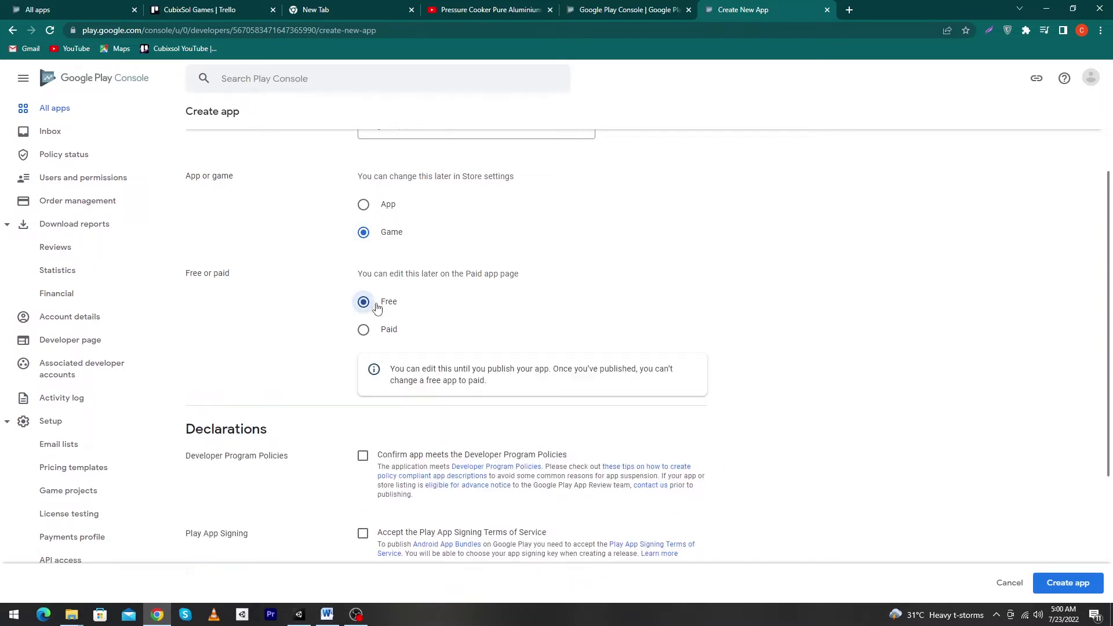
# Accept the Developer Program Policies, Play App Signing and US export laws declarations
pyautogui.scroll(-5, 393, 307)
pyautogui.scroll(2, 406, 313)
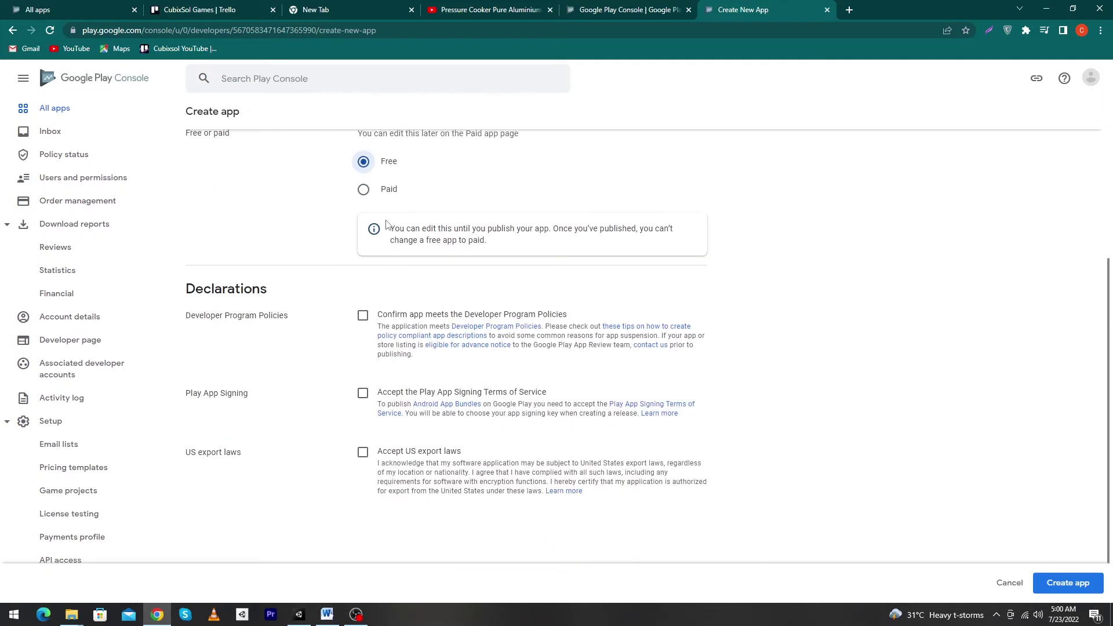
pyautogui.scroll(-1, 348, 279)
pyautogui.click(362, 258)
pyautogui.click(363, 335)
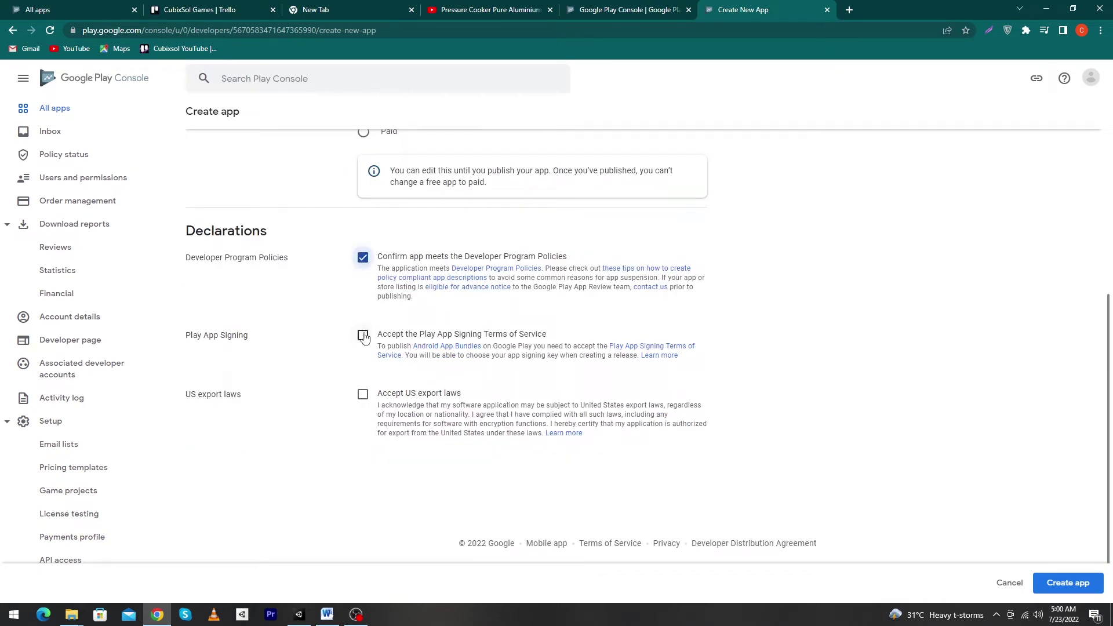
pyautogui.click(363, 401)
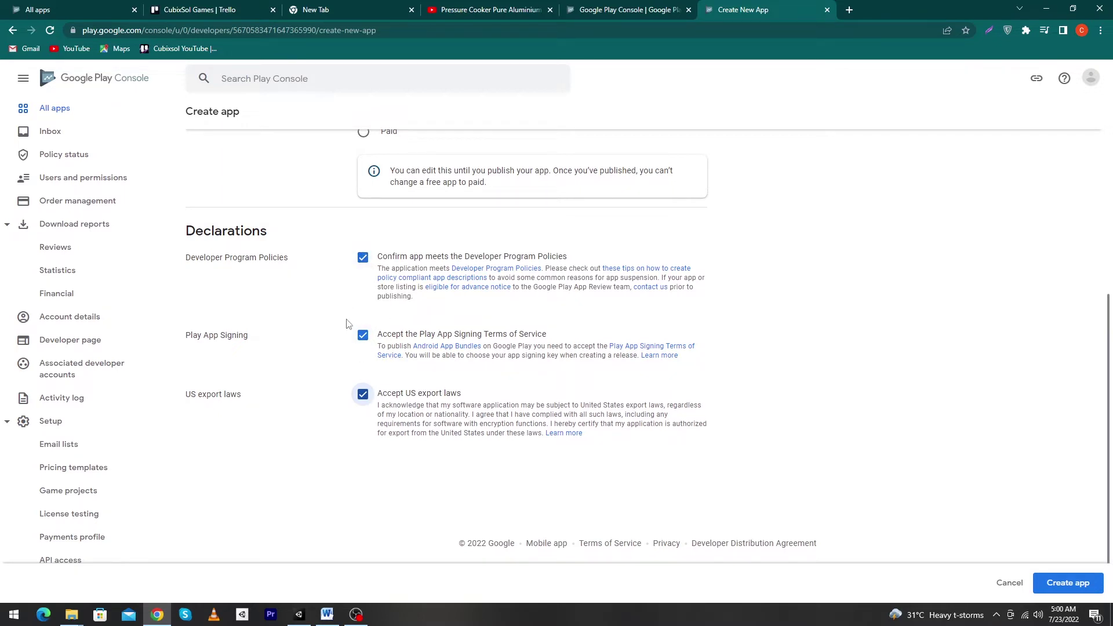
# Create the Stack Ball 3D app and expand the dashboard's setup task list
pyautogui.click(1064, 586)
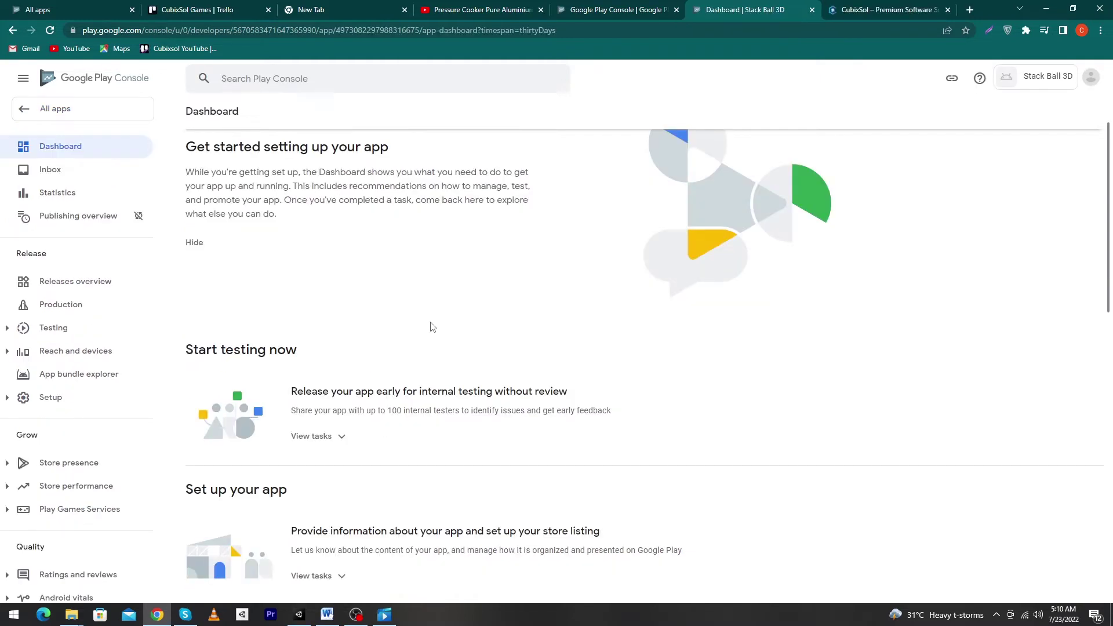
pyautogui.scroll(1, 418, 323)
pyautogui.scroll(-2, 392, 302)
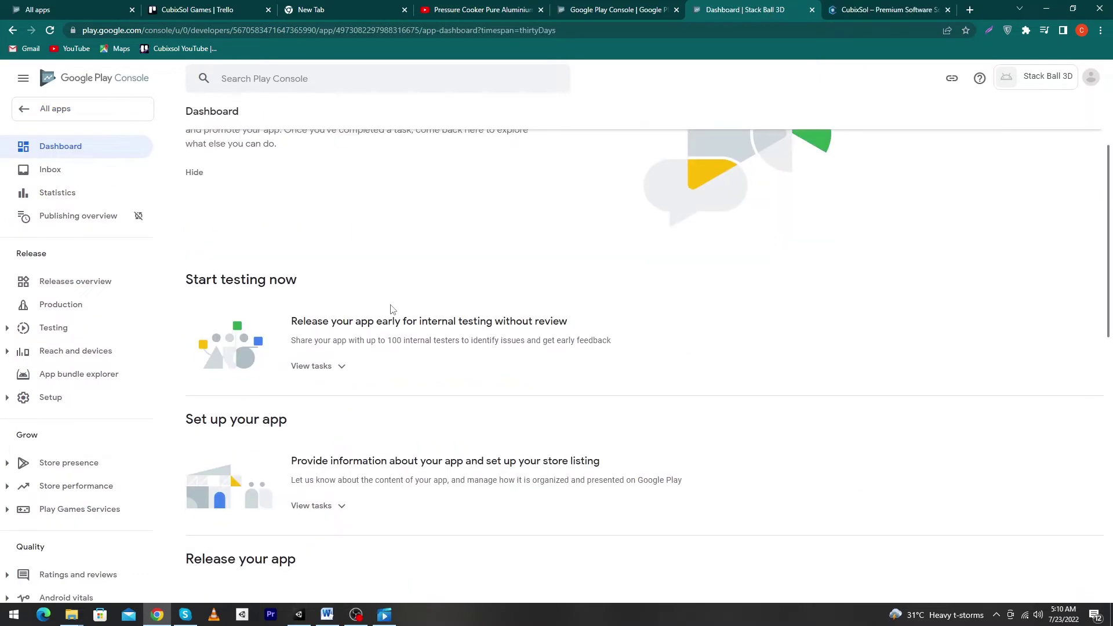
pyautogui.click(313, 506)
pyautogui.scroll(-4, 502, 485)
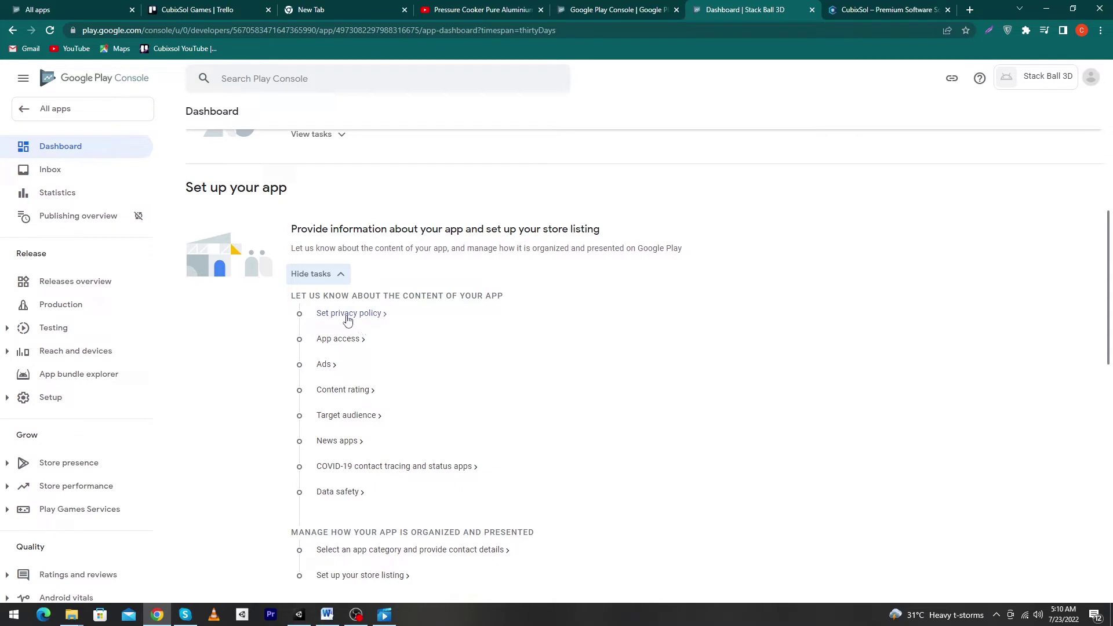
pyautogui.click(331, 319)
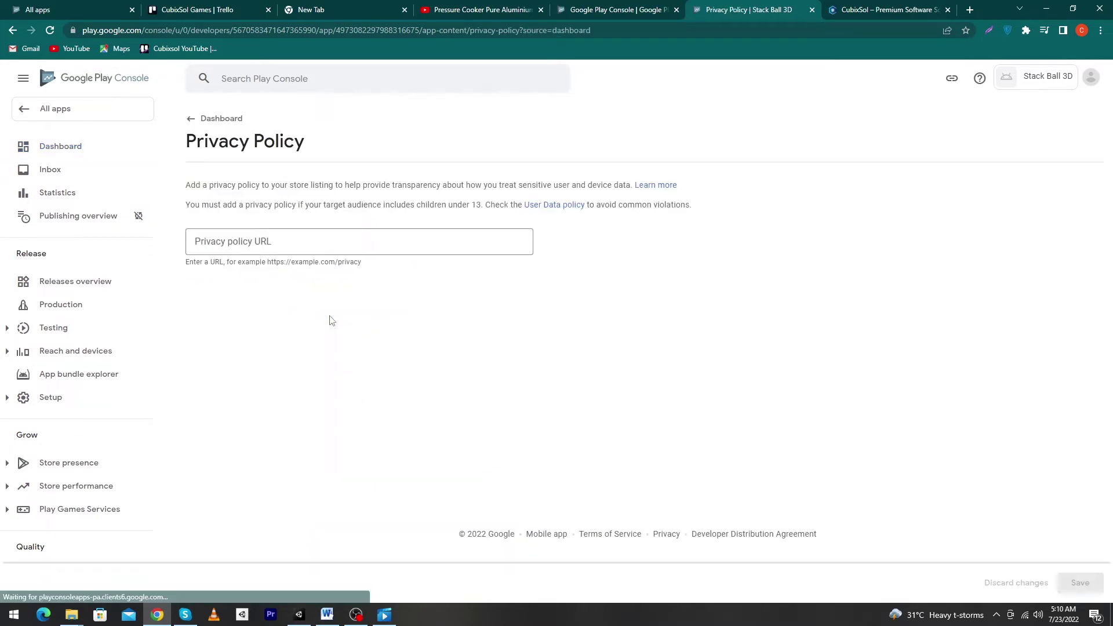
pyautogui.click(230, 241)
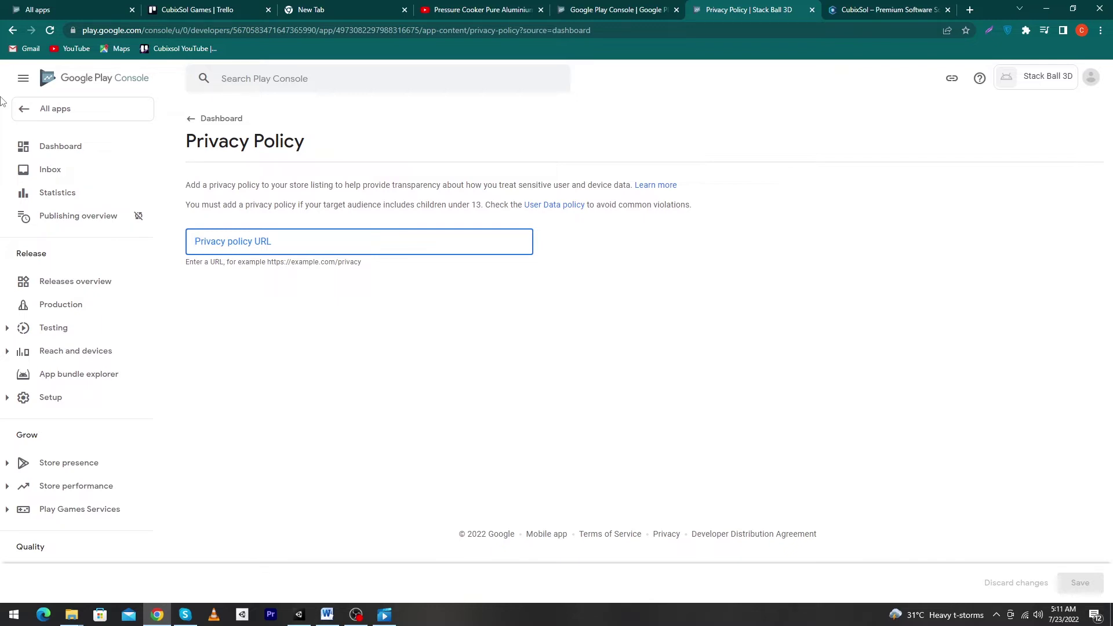
pyautogui.moveTo(188, 184); pyautogui.dragTo(756, 207)
pyautogui.click(221, 253)
pyautogui.write('https://cubixsol.com/games-privacy-policy')
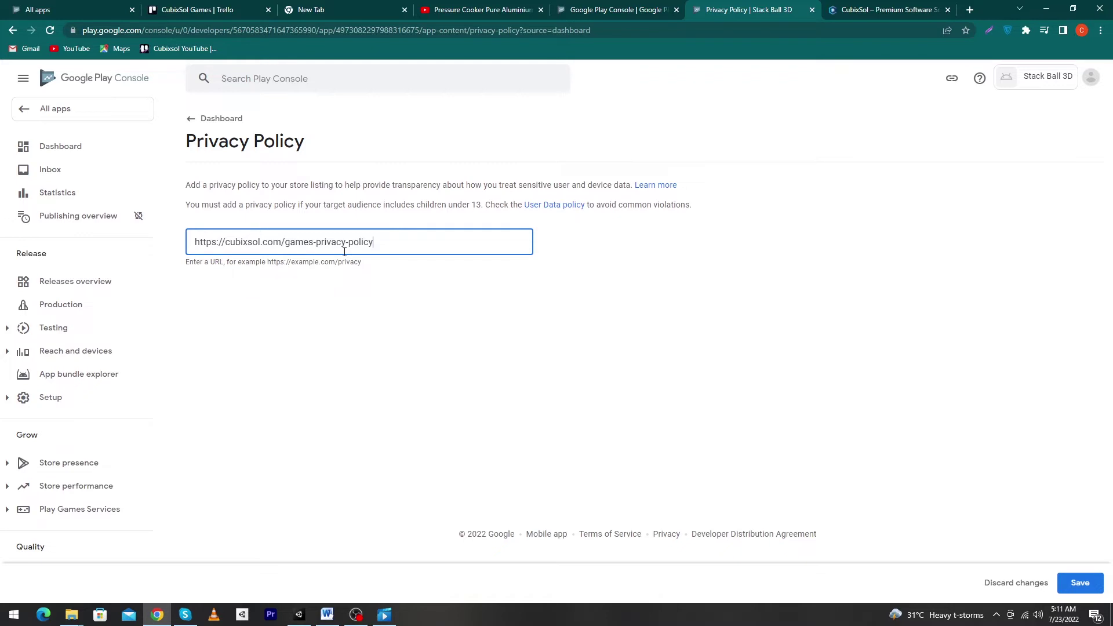
pyautogui.click(1082, 583)
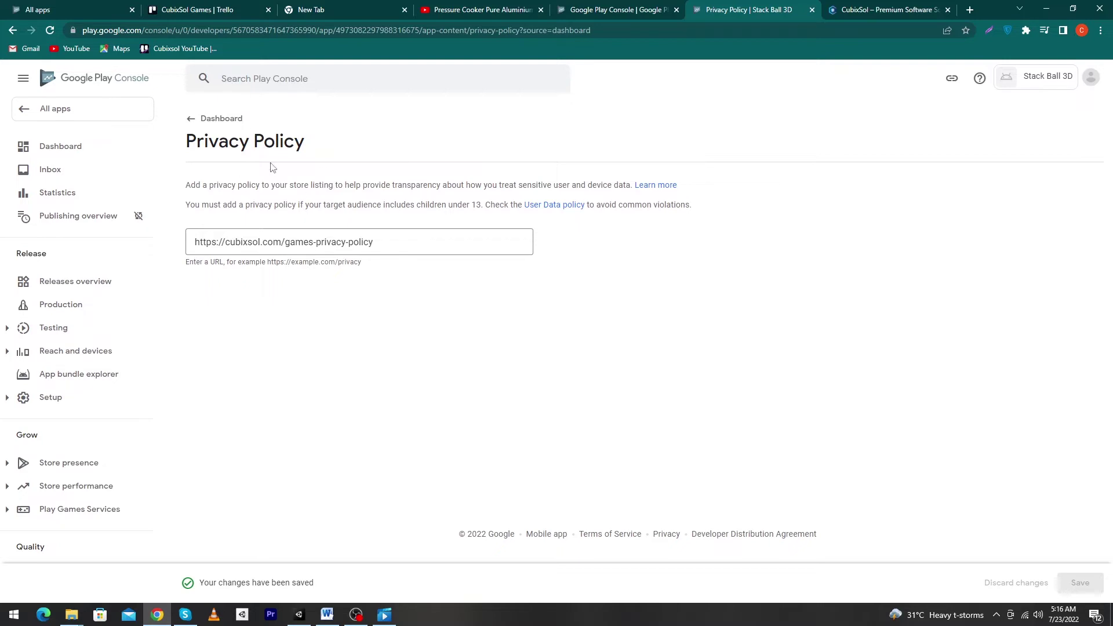
pyautogui.click(194, 123)
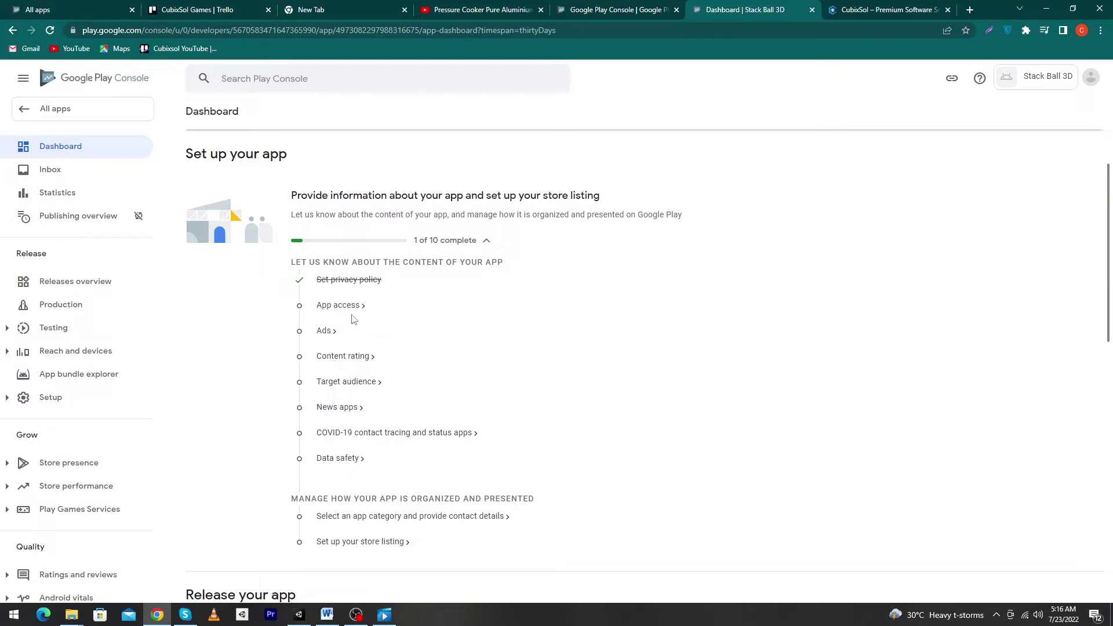
# Declare in App access that all functionality is available without special access
pyautogui.click(338, 306)
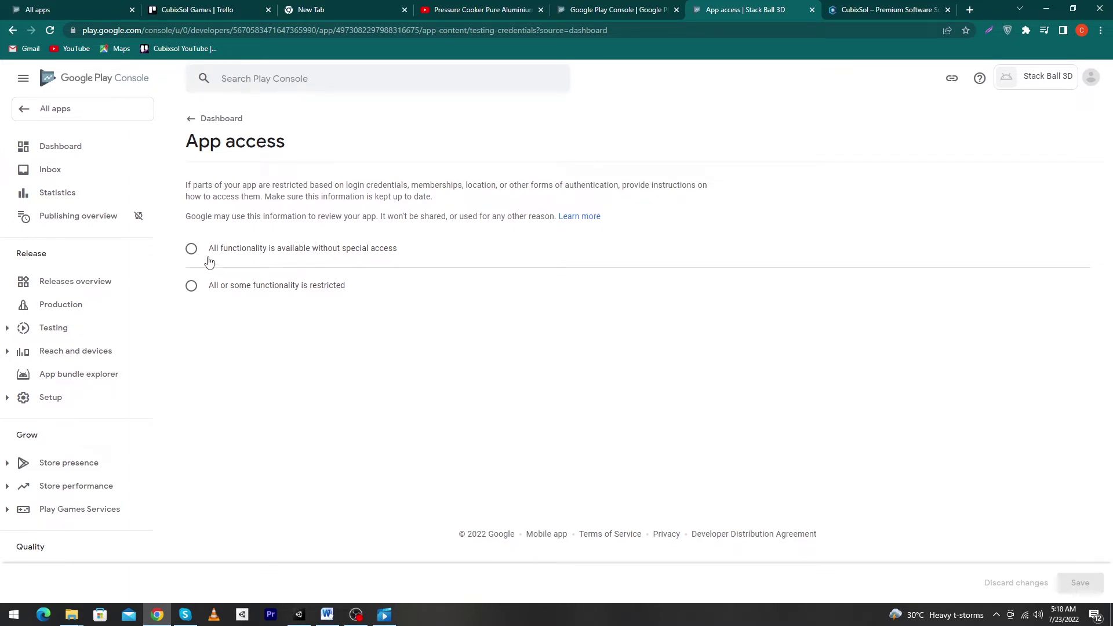
pyautogui.click(192, 249)
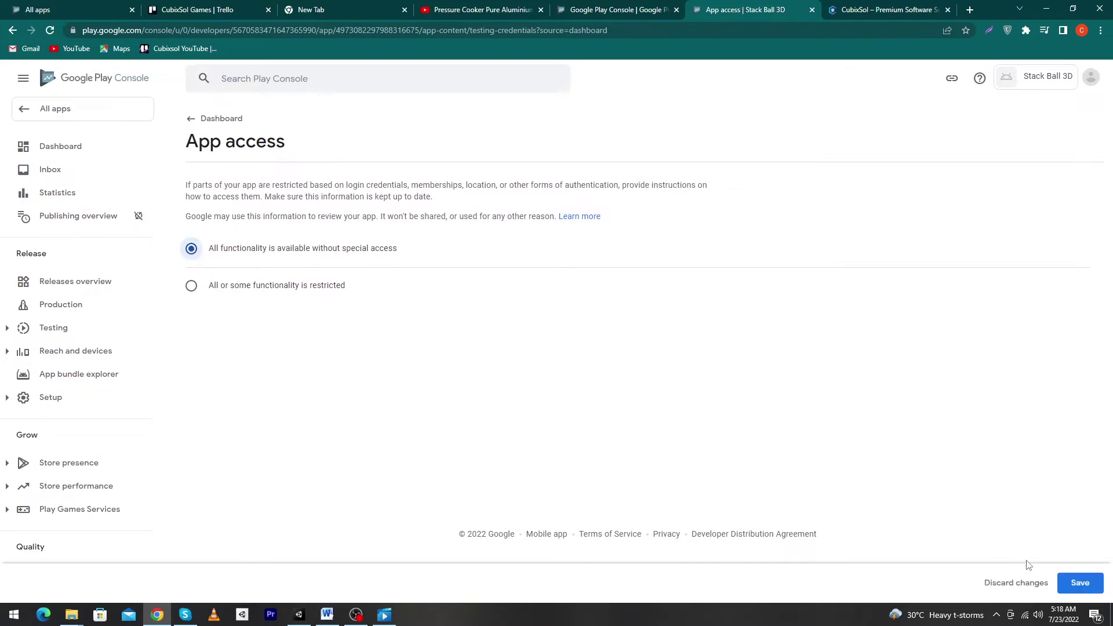
pyautogui.click(1066, 587)
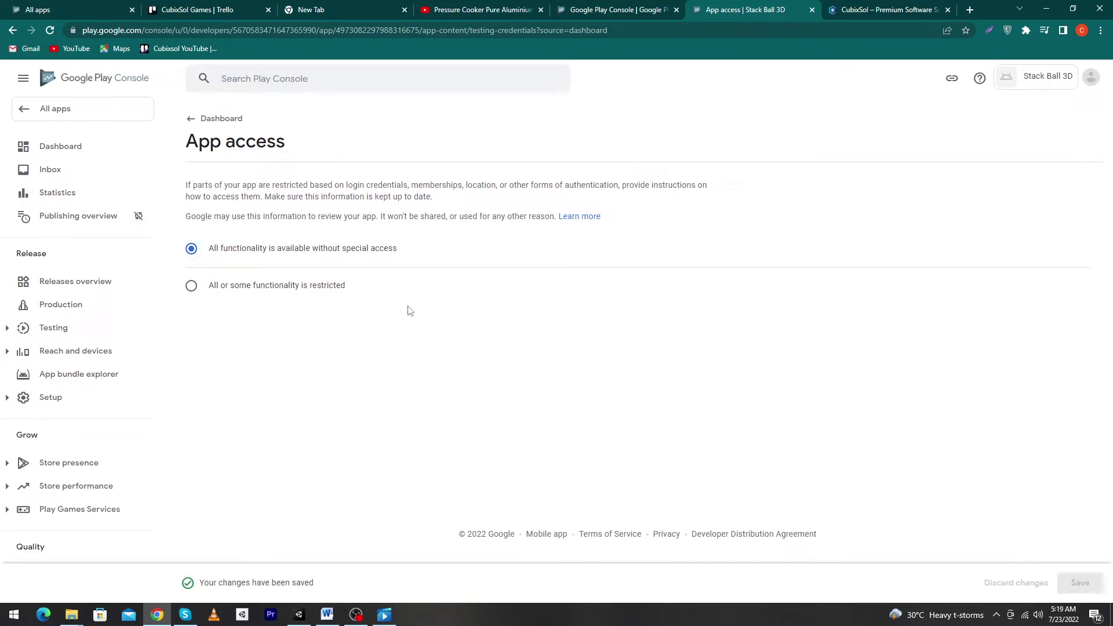
pyautogui.click(216, 119)
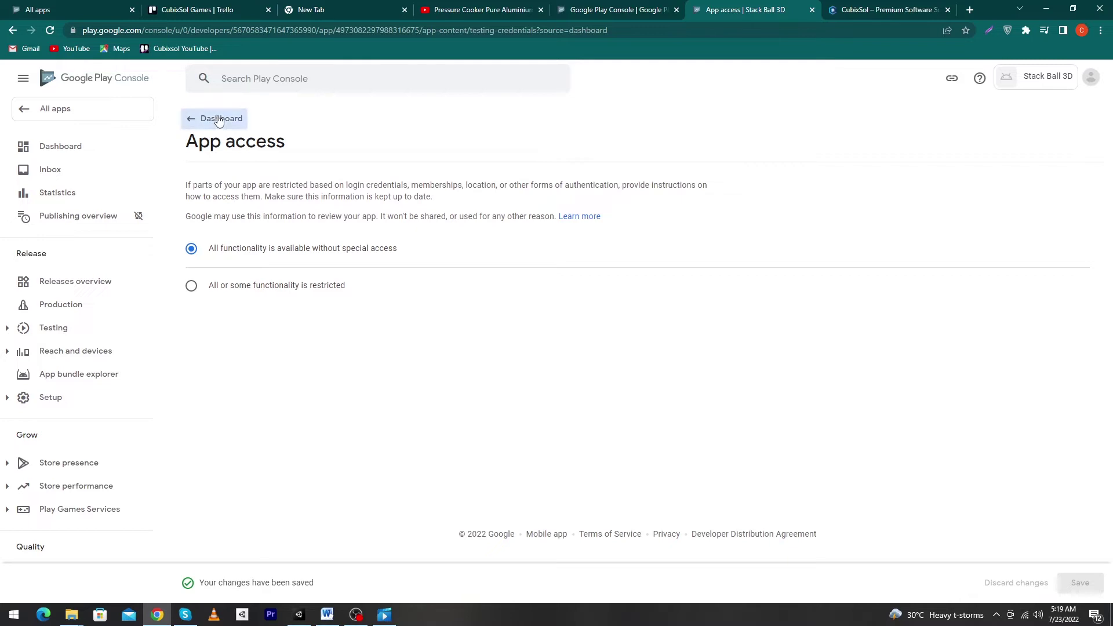
# Declare in the Ads section that the app contains no ads
pyautogui.scroll(-2, 441, 382)
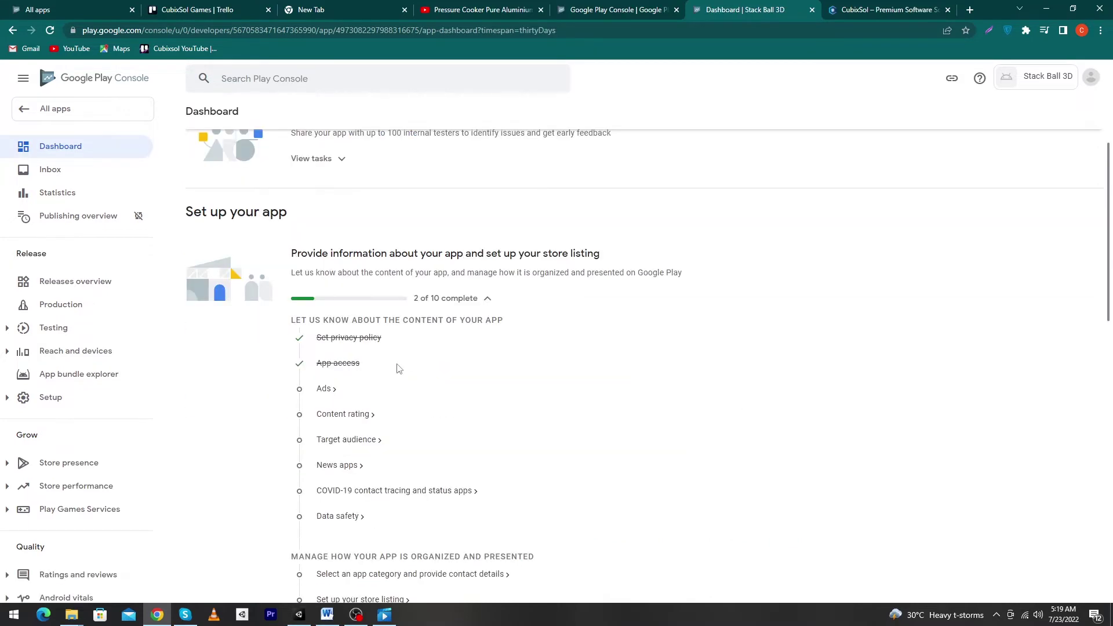
pyautogui.click(324, 390)
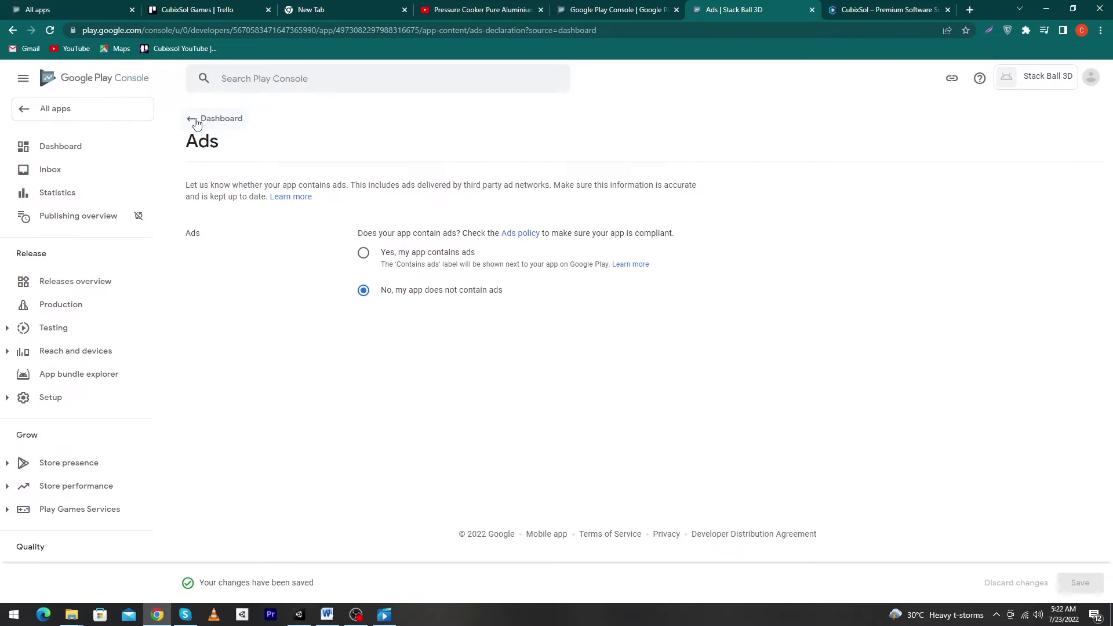
pyautogui.click(197, 121)
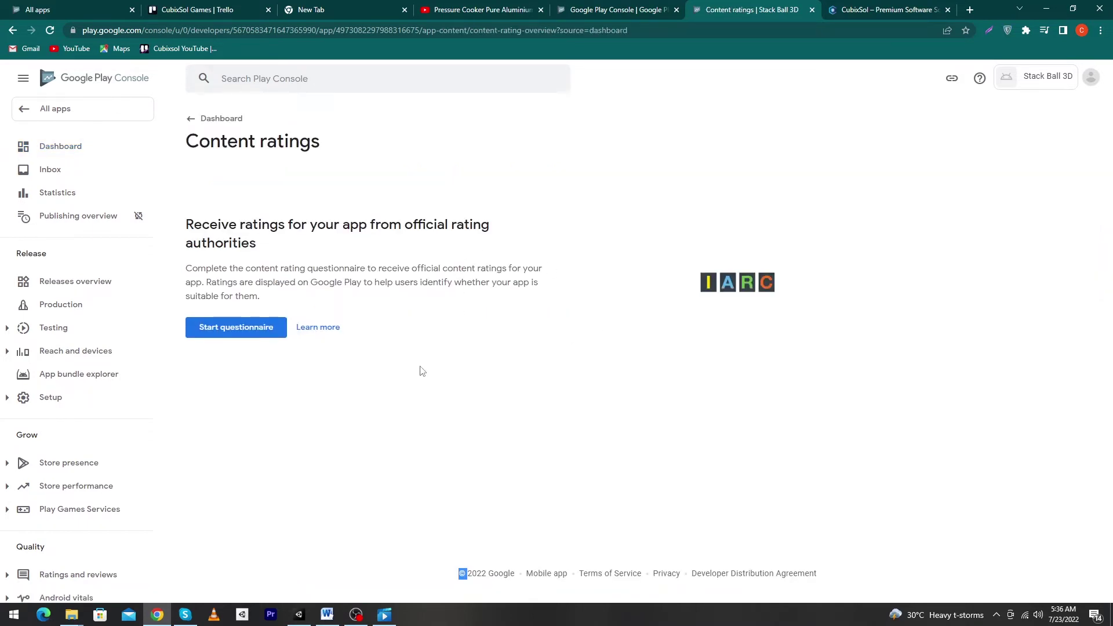
# Choose Game as the content rating category and proceed to the questionnaire
pyautogui.click(250, 337)
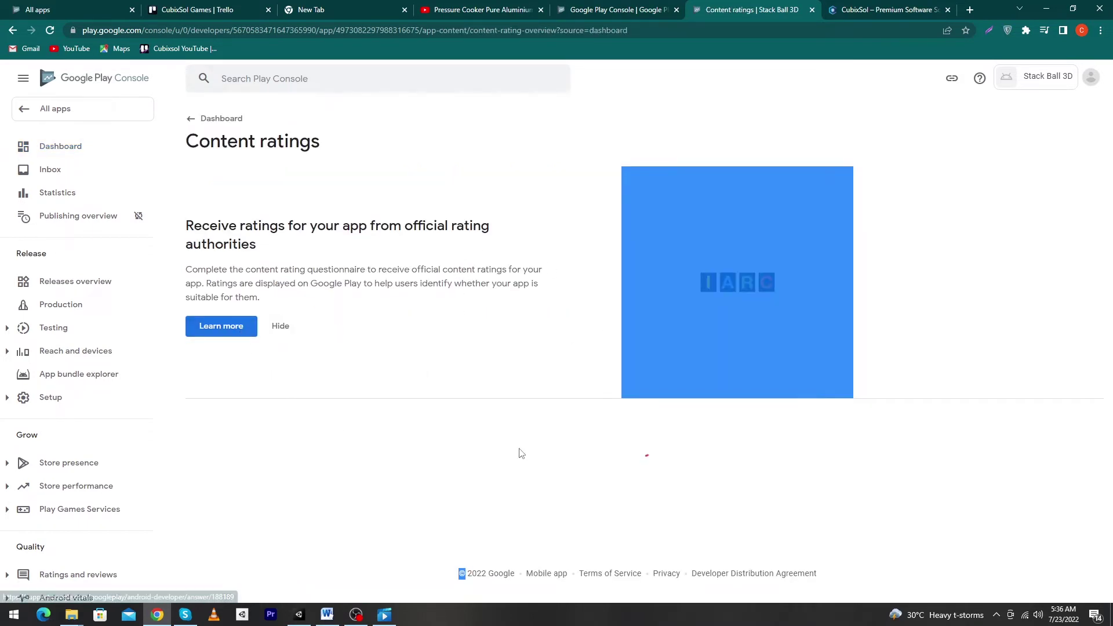
pyautogui.hotkey('ctrl', 'a')
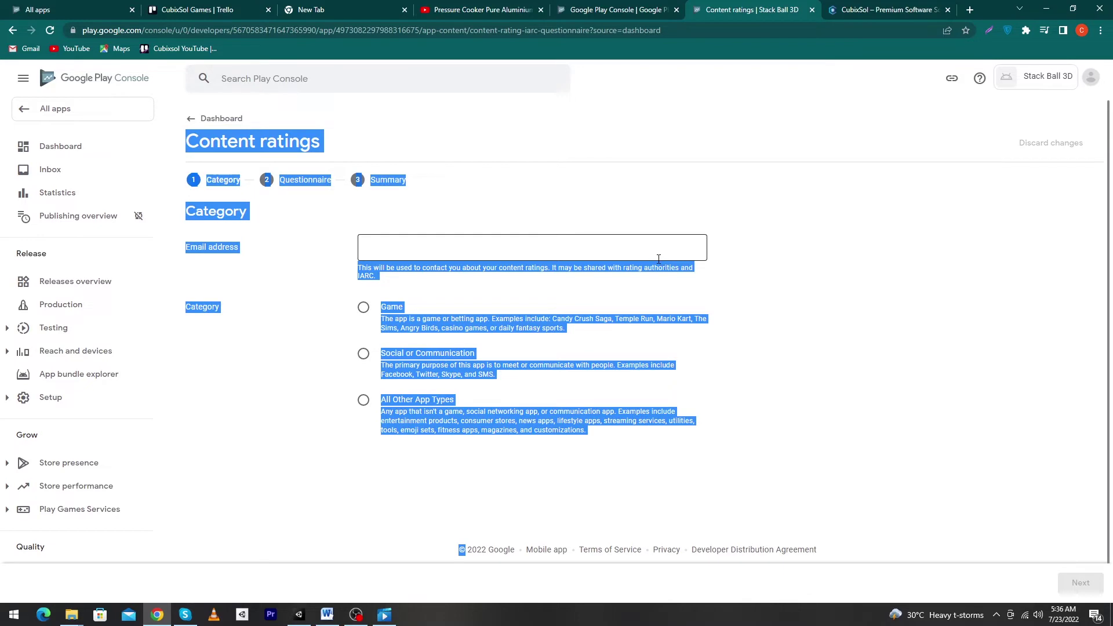
pyautogui.click(510, 209)
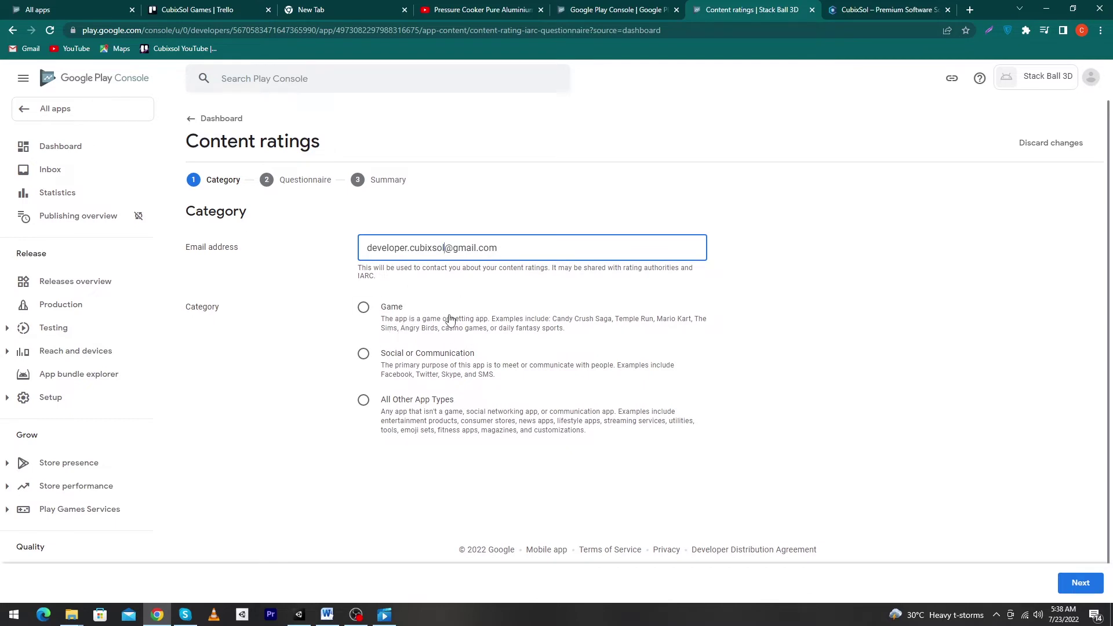
pyautogui.click(365, 309)
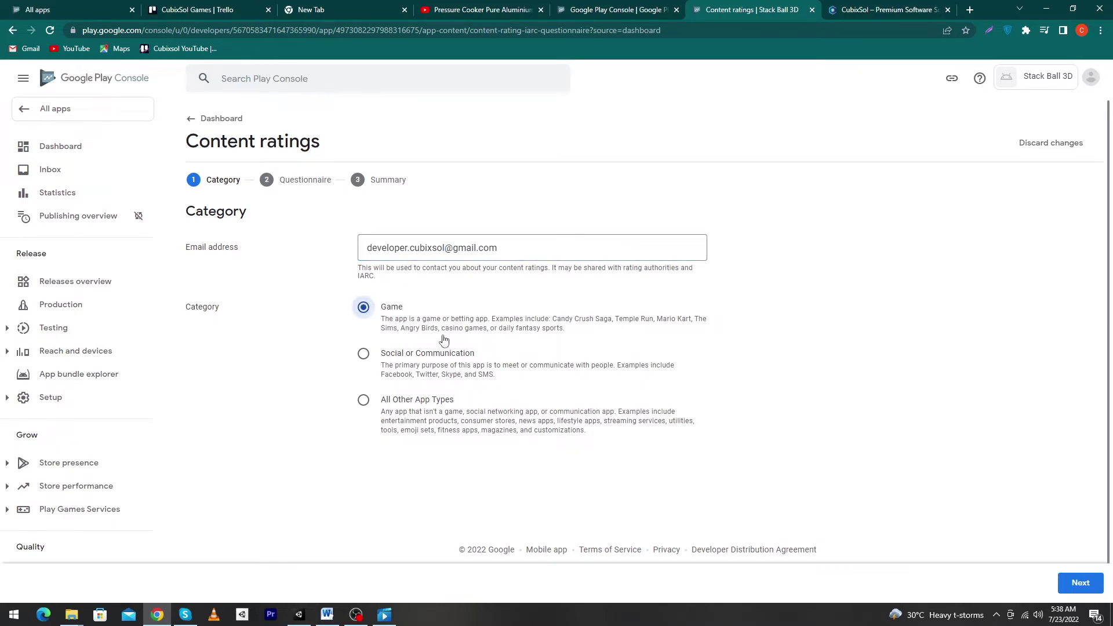
pyautogui.scroll(-1, 443, 407)
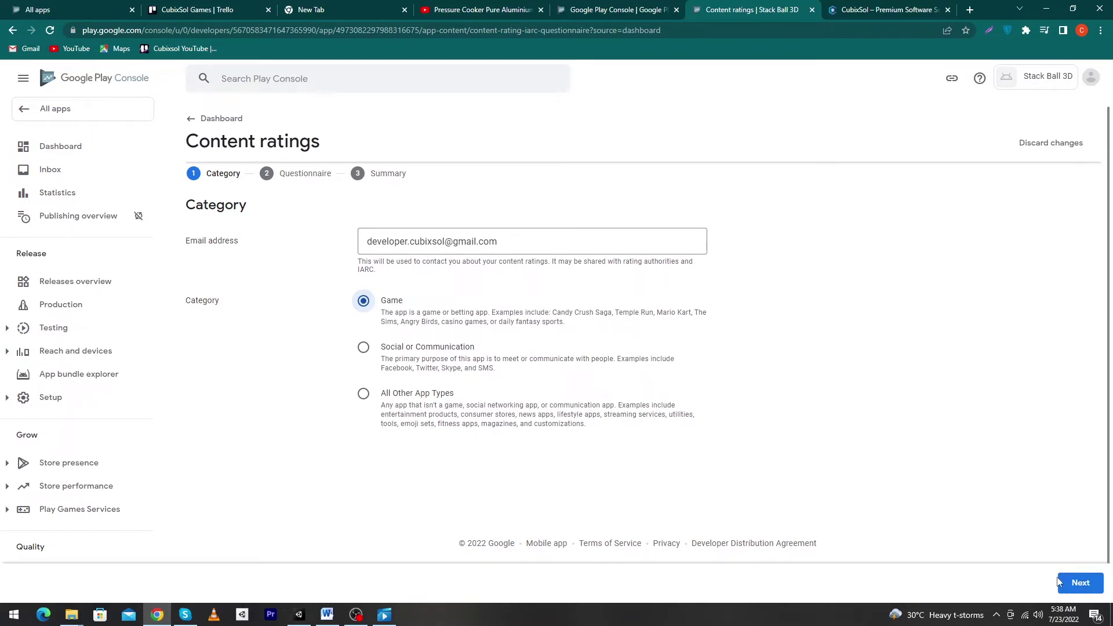
pyautogui.click(1071, 583)
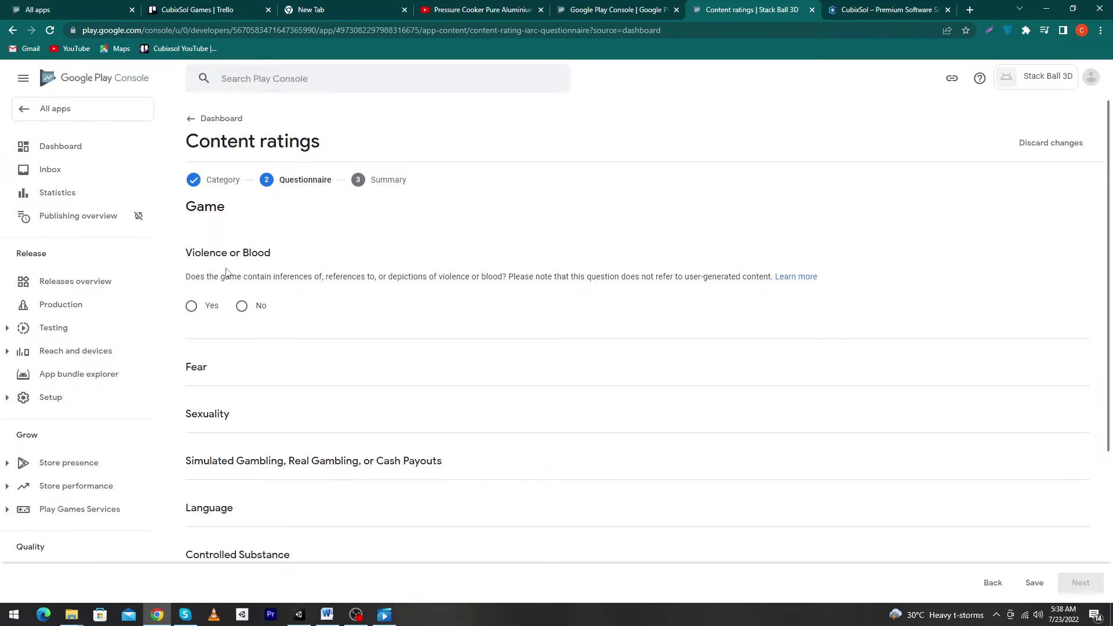
# Answer No to violence, fear, sexuality, gambling, language, controlled substances and crude humor
pyautogui.click(242, 306)
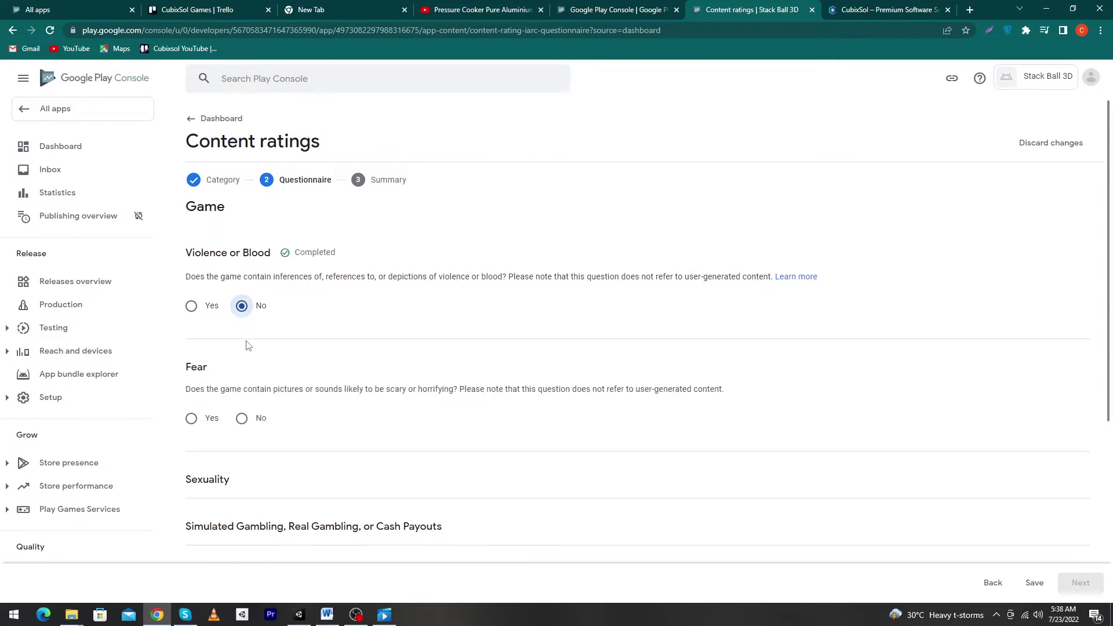
pyautogui.scroll(-1, 249, 398)
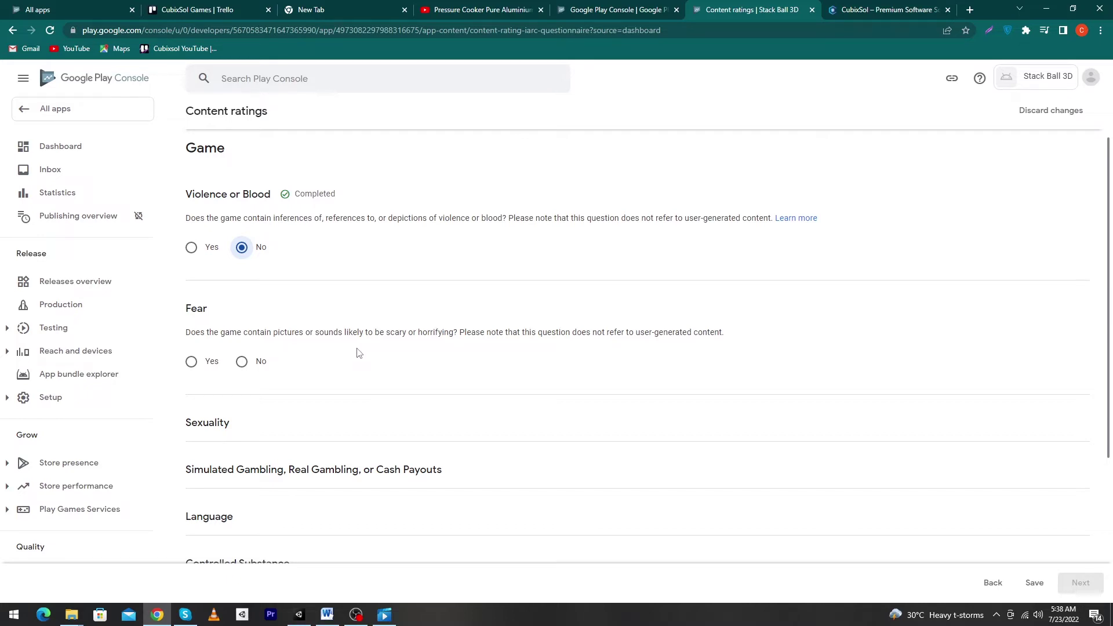
pyautogui.click(258, 361)
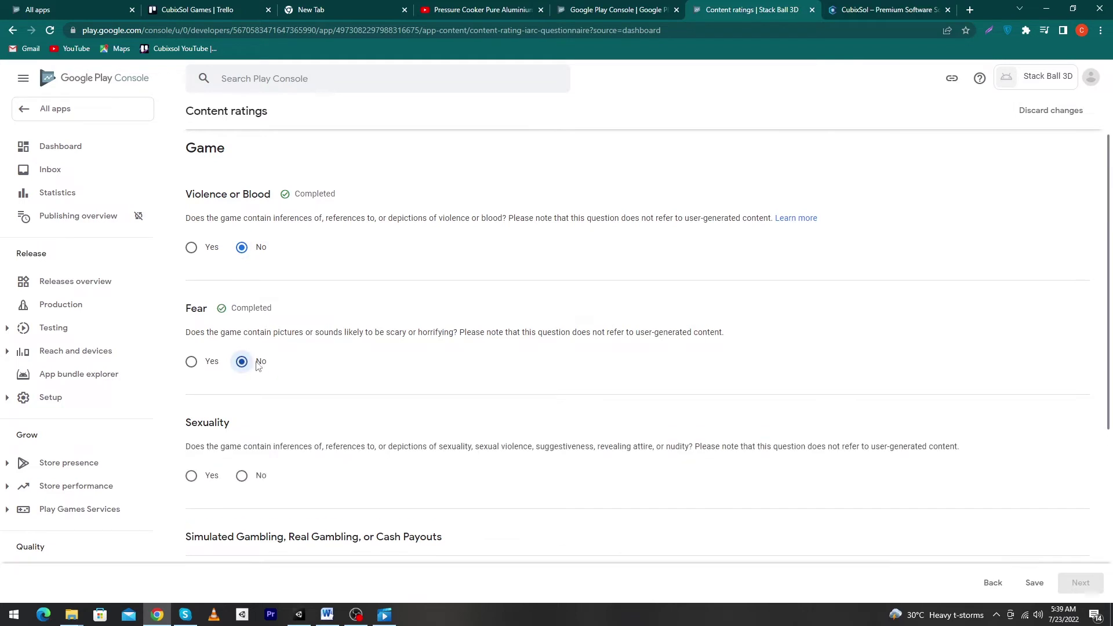
pyautogui.scroll(-1, 271, 407)
pyautogui.click(256, 417)
pyautogui.scroll(-4, 336, 395)
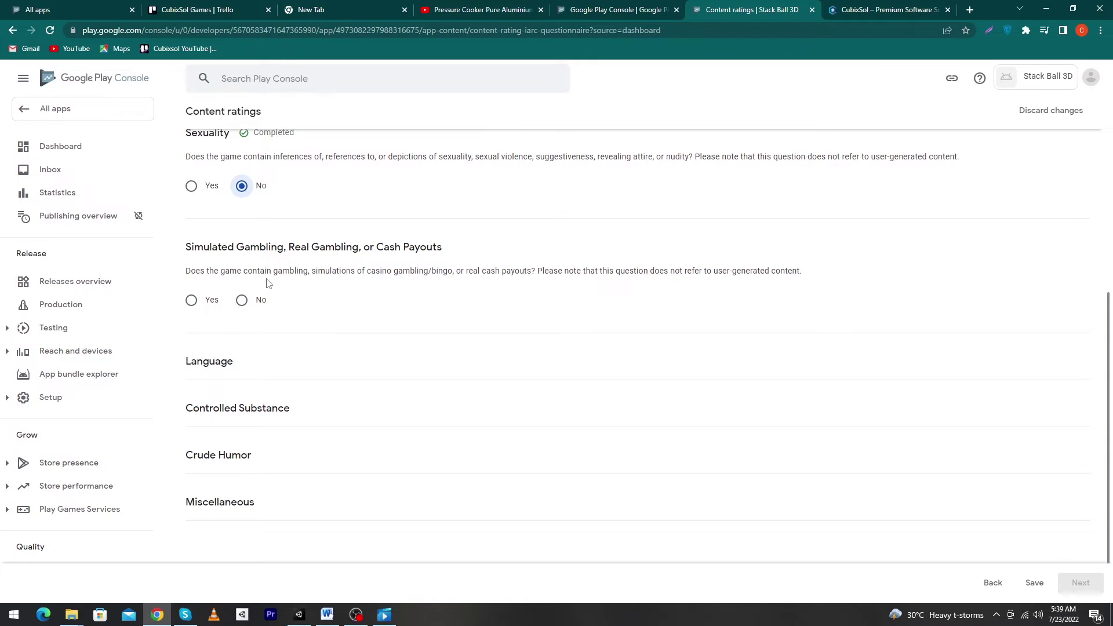
pyautogui.click(242, 300)
pyautogui.scroll(-1, 256, 311)
pyautogui.scroll(1, 258, 319)
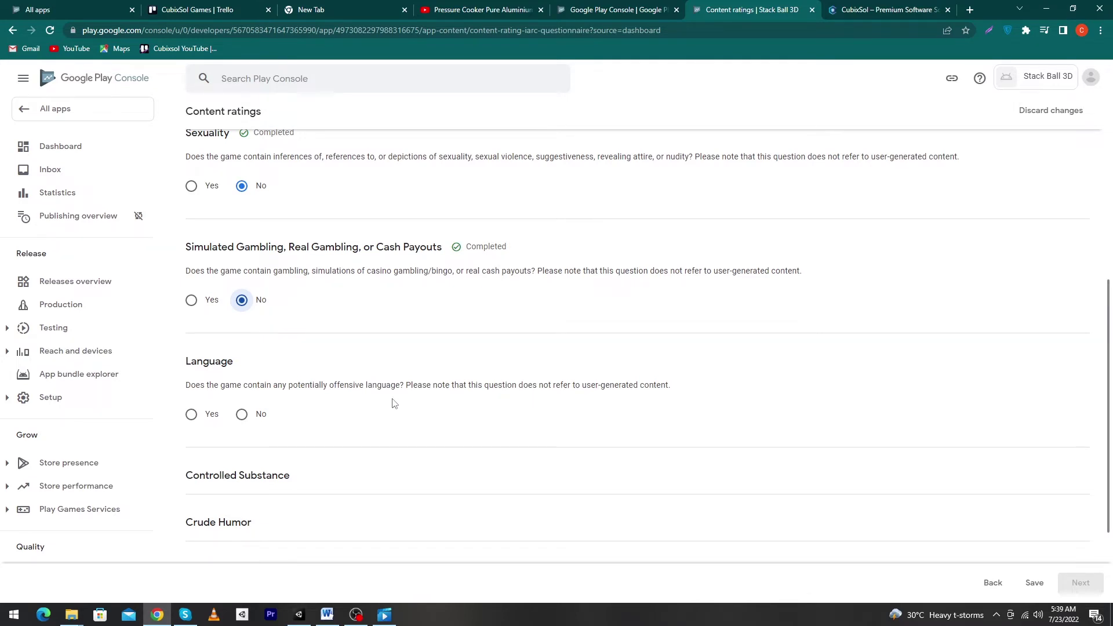
pyautogui.click(242, 414)
pyautogui.scroll(-1, 389, 405)
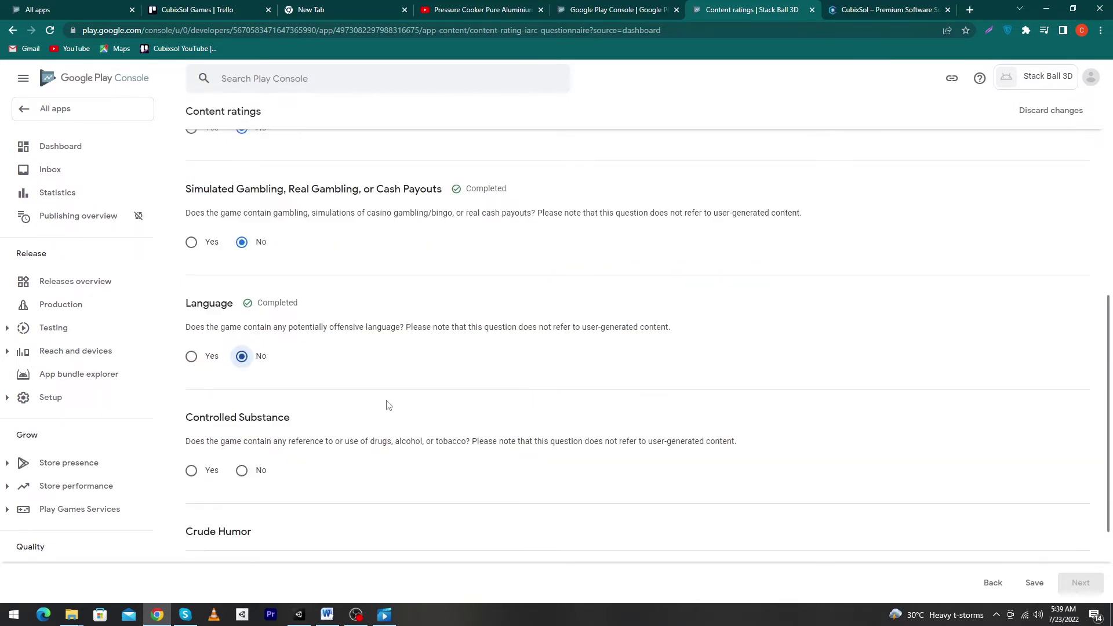
pyautogui.click(241, 470)
pyautogui.scroll(-3, 286, 364)
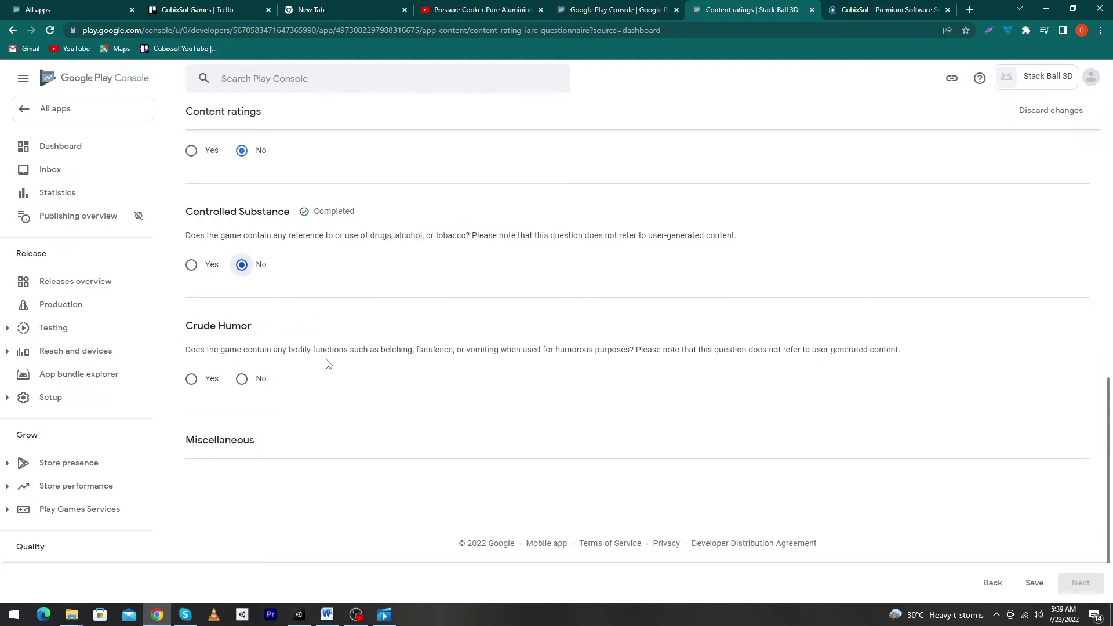
pyautogui.click(248, 395)
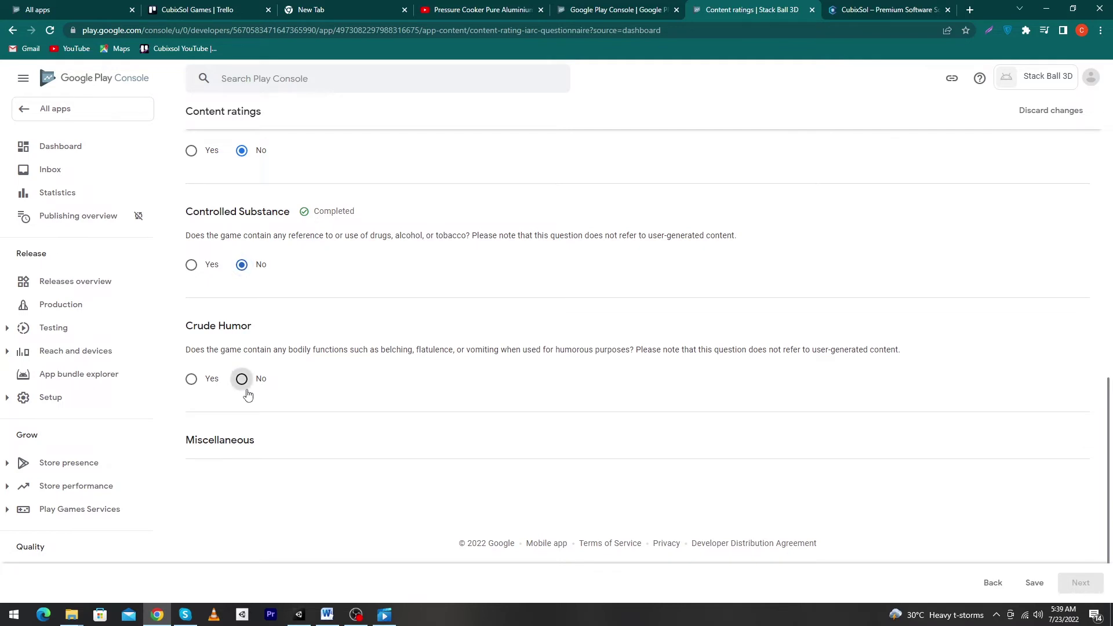
pyautogui.scroll(-2, 285, 394)
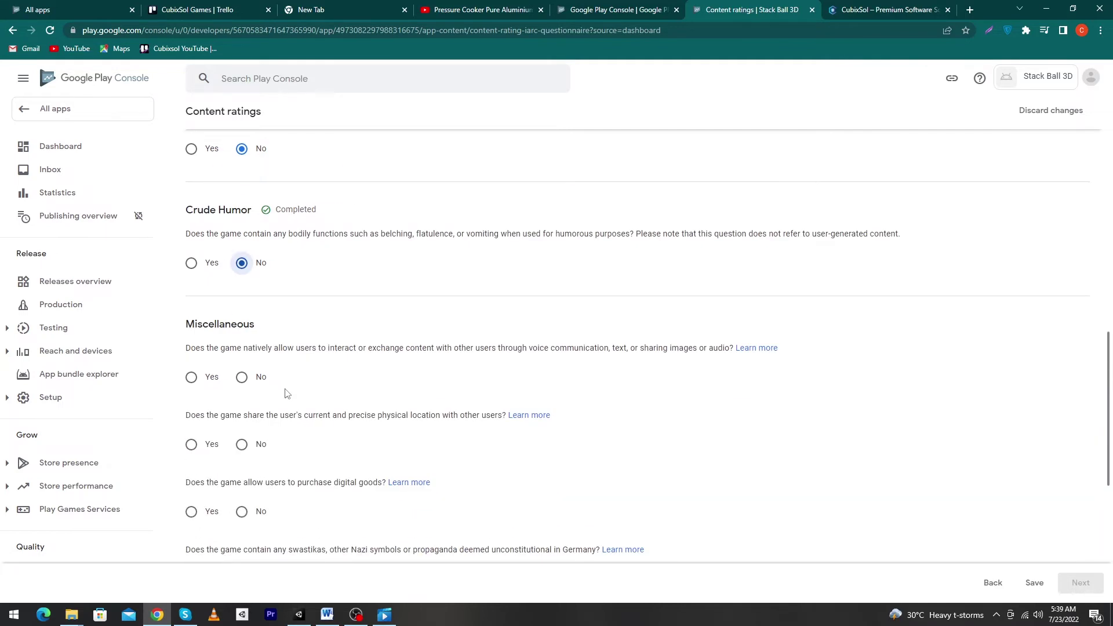
# Answer No to user interaction, location sharing, digital purchases, Nazi symbols, Korea, criminal techniques and terrorism
pyautogui.click(248, 380)
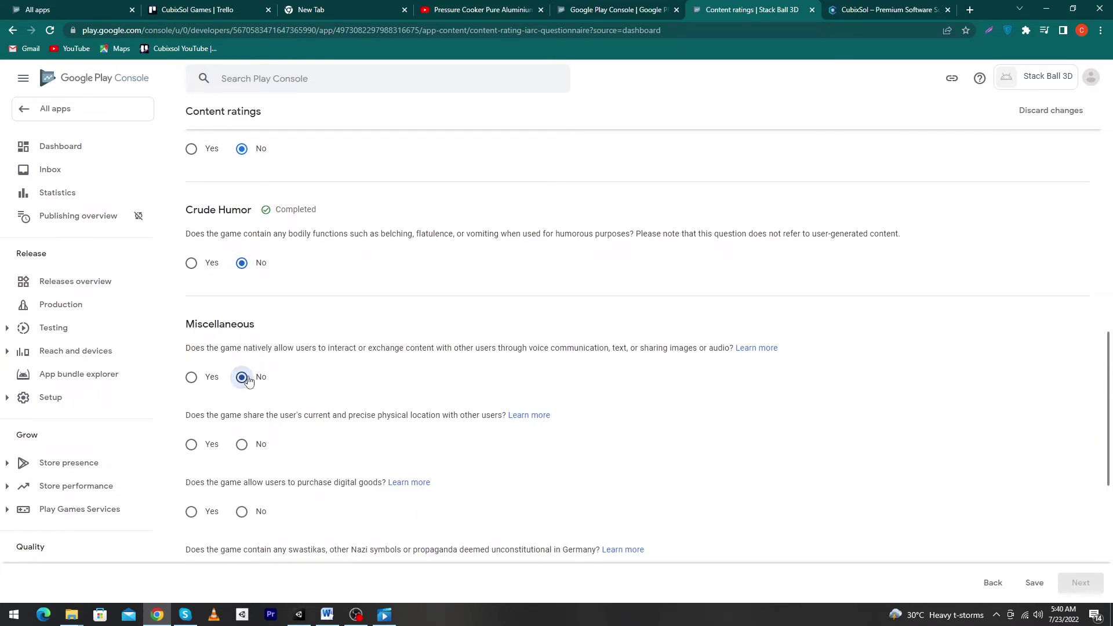
pyautogui.scroll(-2, 216, 313)
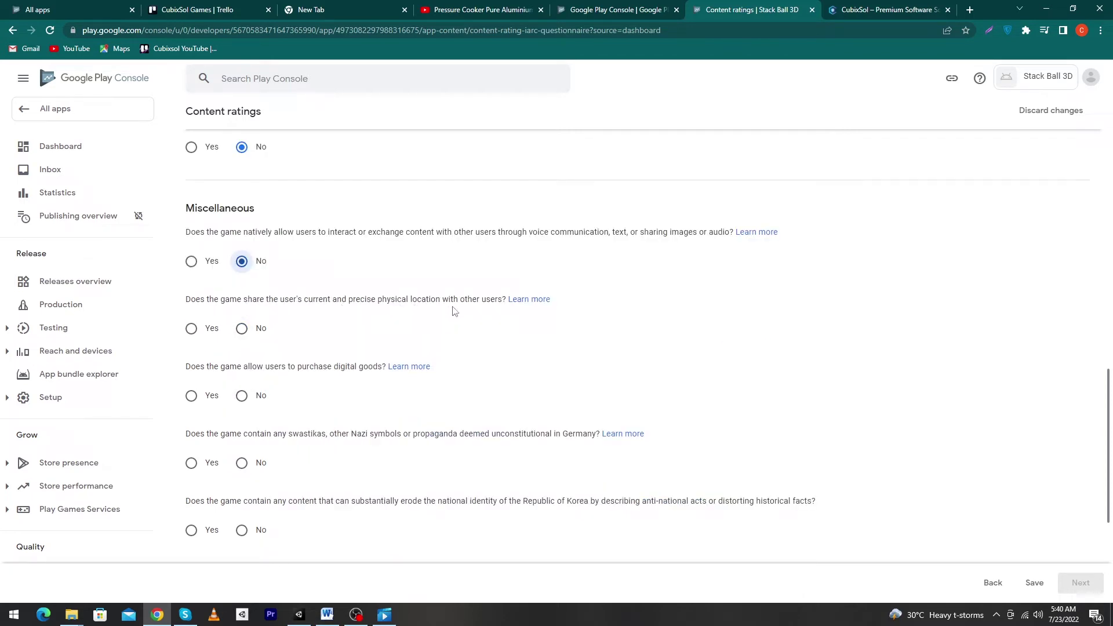
pyautogui.click(244, 328)
pyautogui.click(251, 397)
pyautogui.scroll(-1, 253, 401)
pyautogui.click(243, 404)
pyautogui.click(251, 474)
pyautogui.click(241, 539)
pyautogui.scroll(-3, 247, 417)
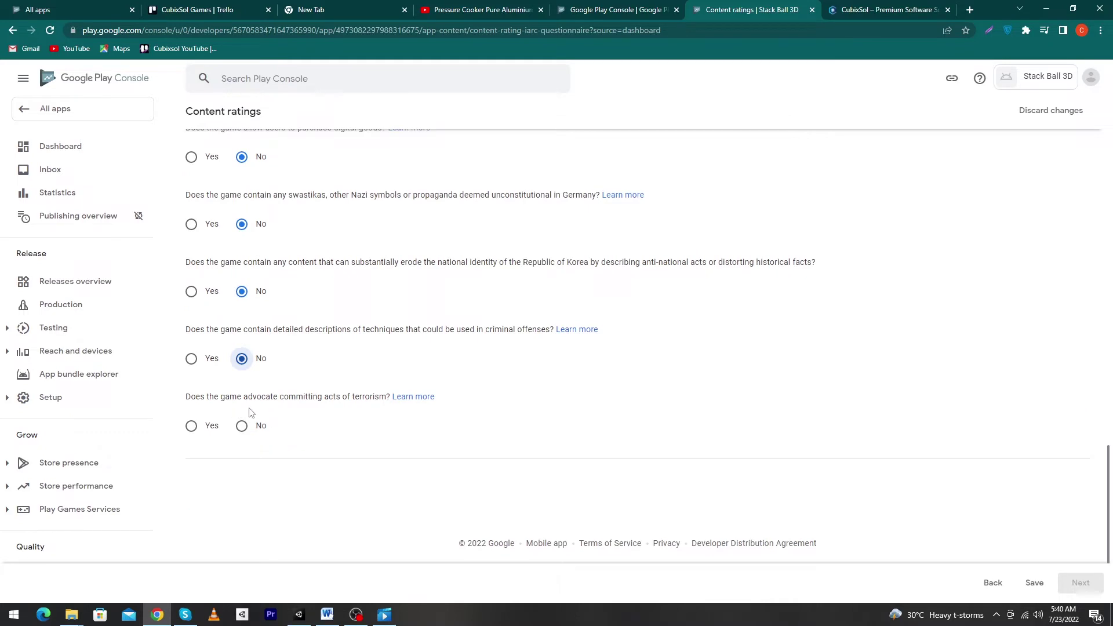
pyautogui.click(243, 426)
# Save and submit the questionnaire to receive the 3+ ratings
pyautogui.click(1033, 584)
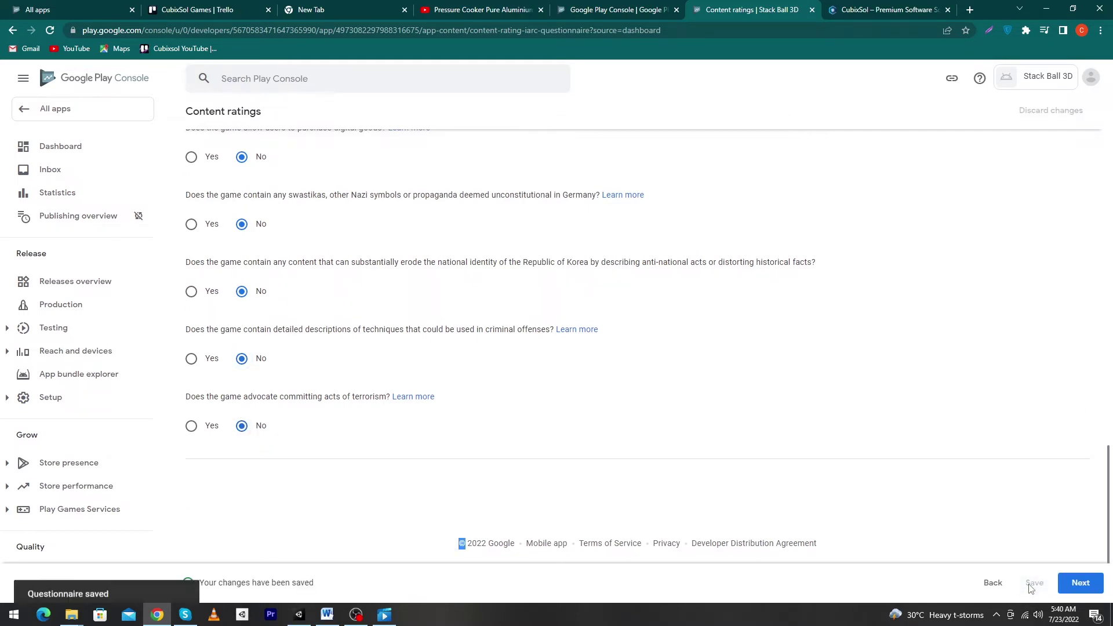
pyautogui.click(1081, 589)
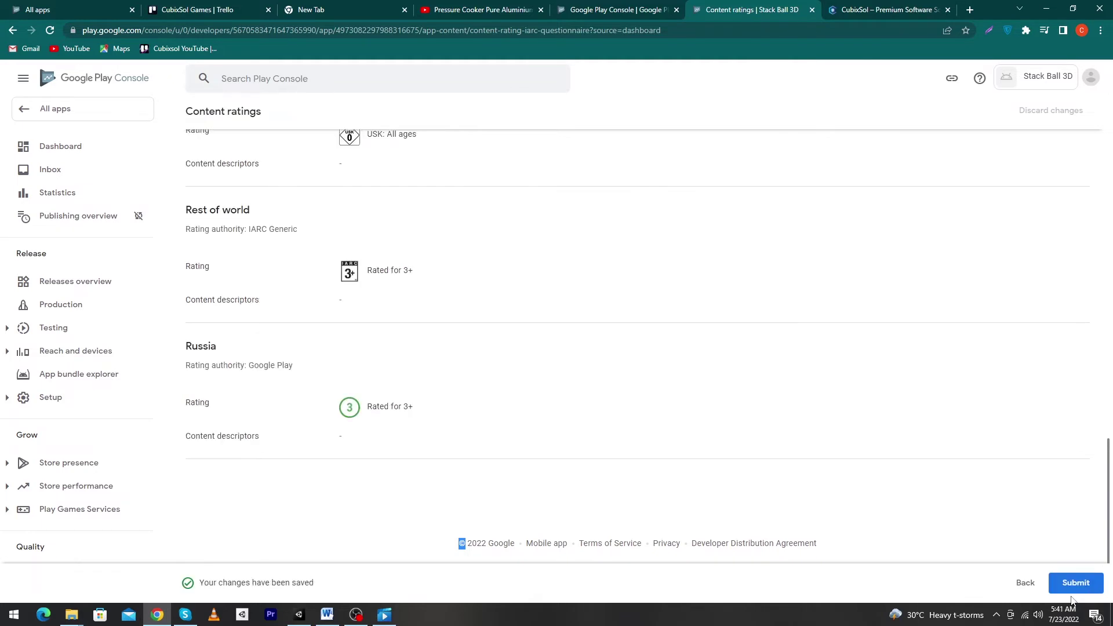
pyautogui.click(1073, 589)
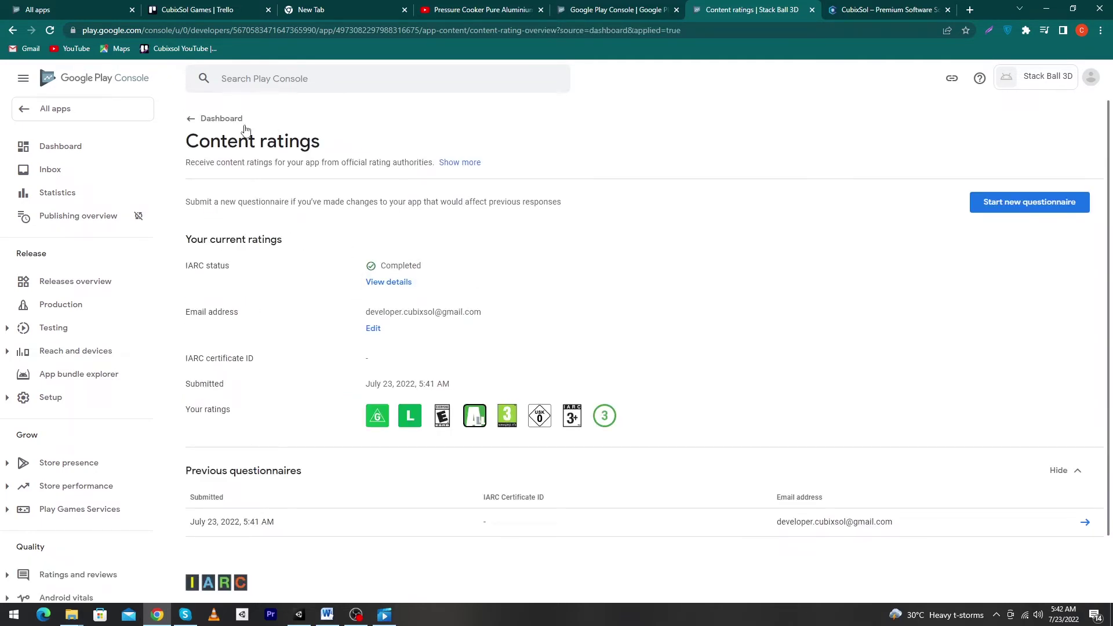
pyautogui.click(197, 118)
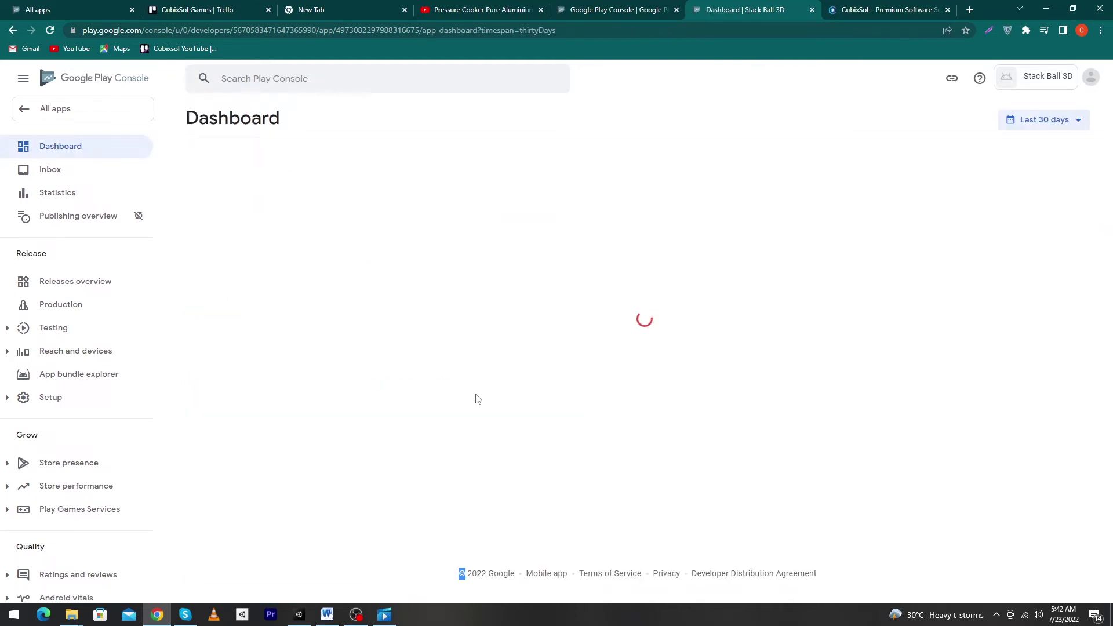
# Set the target audience age groups to 13-15, 16-17 and 18 and over
pyautogui.click(329, 326)
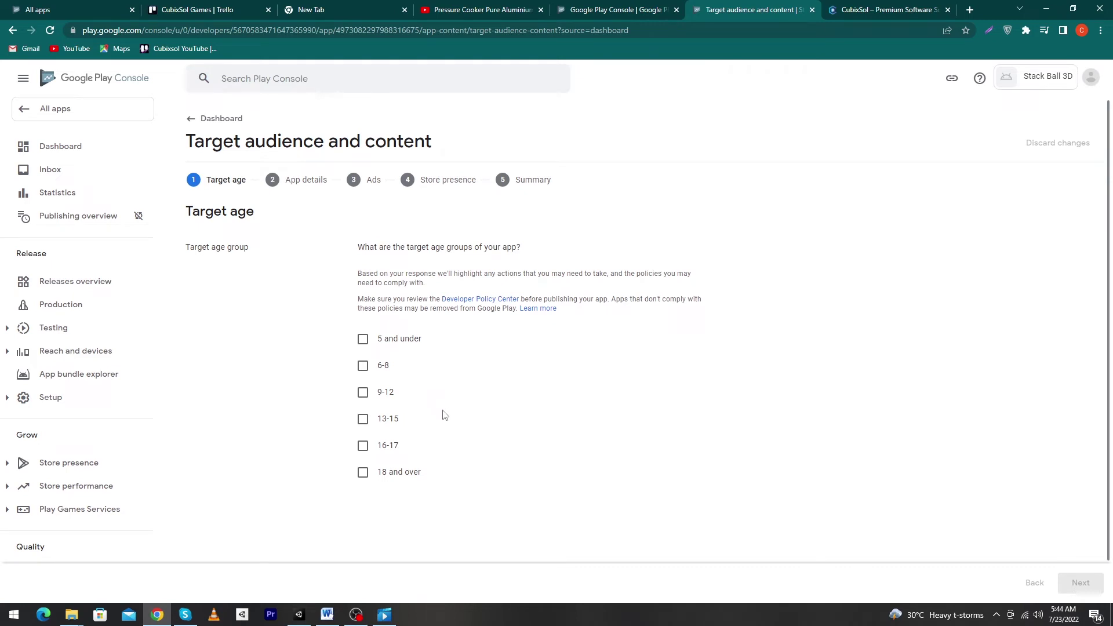
pyautogui.click(370, 419)
pyautogui.scroll(-3, 449, 484)
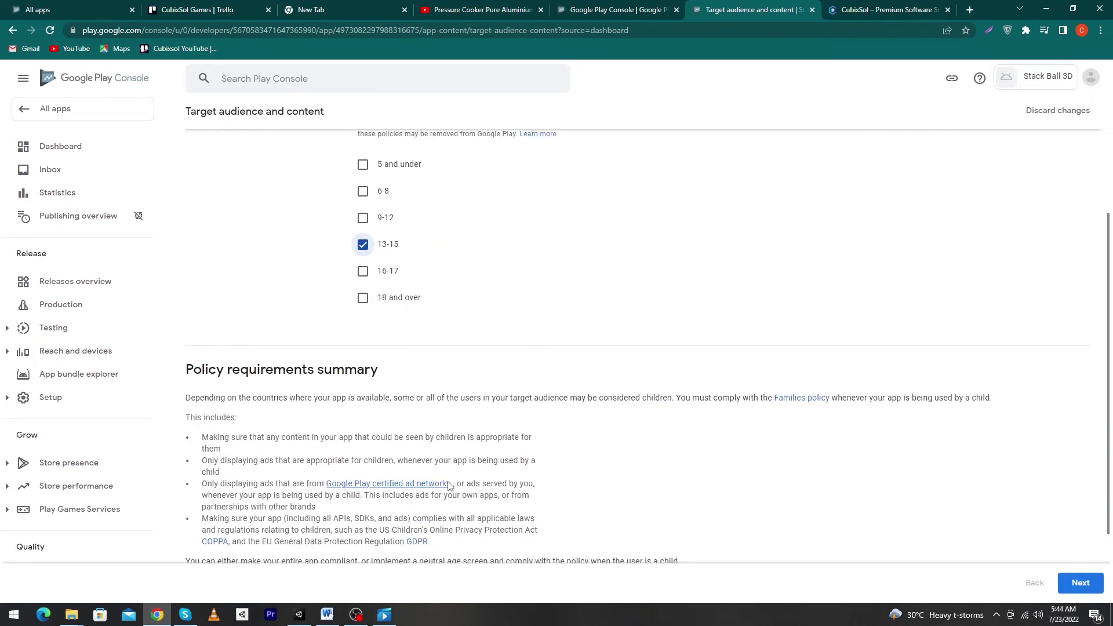
pyautogui.scroll(-2, 449, 486)
pyautogui.click(1078, 582)
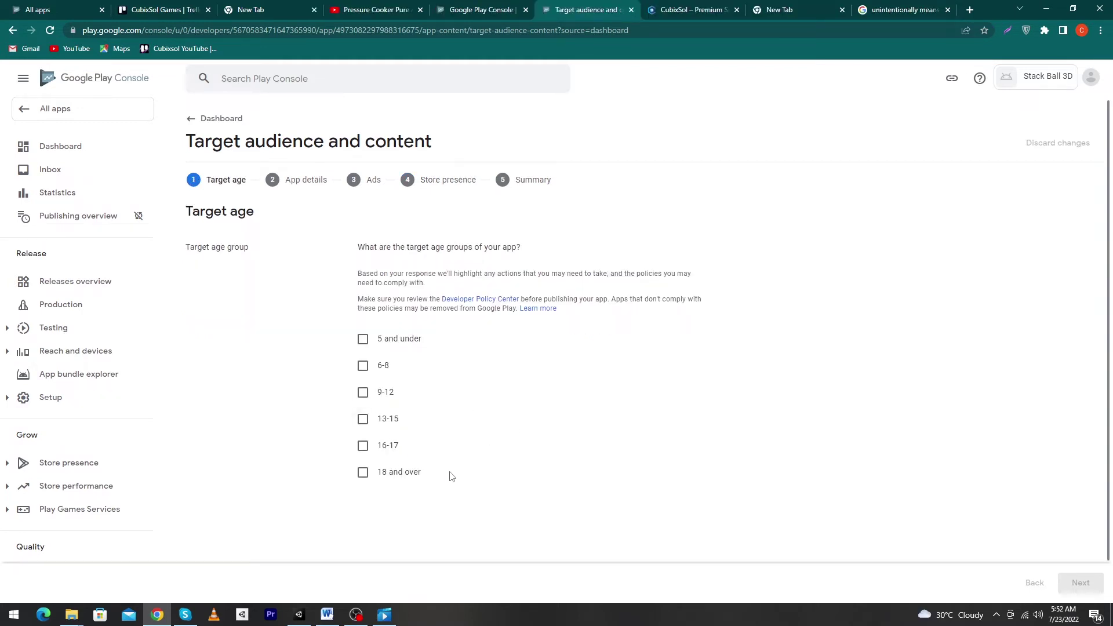
pyautogui.click(363, 419)
pyautogui.click(365, 447)
pyautogui.click(364, 473)
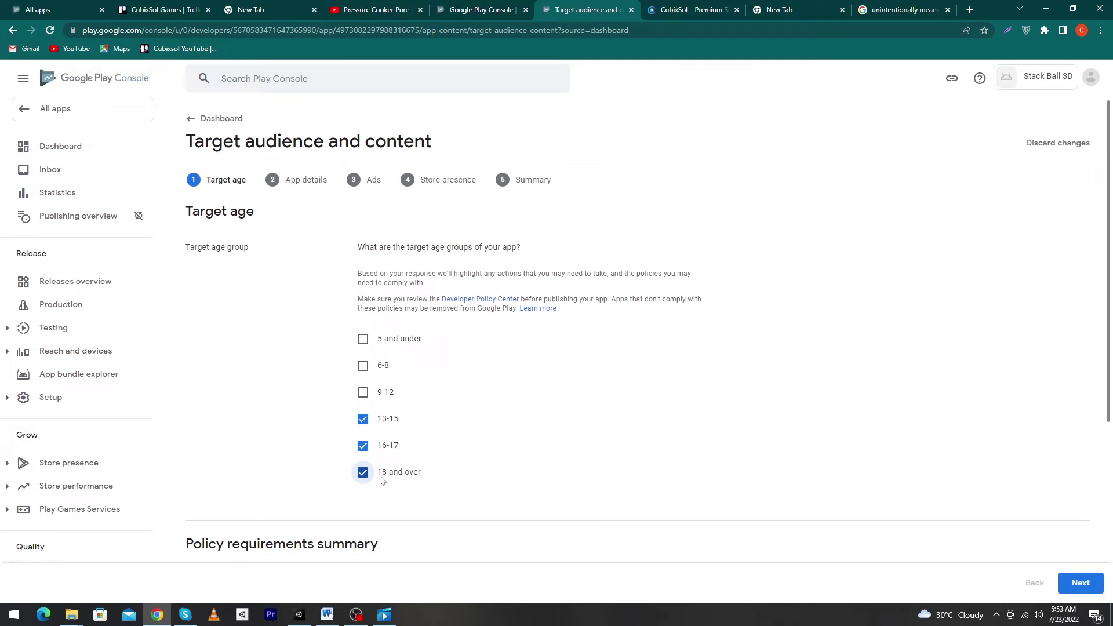
pyautogui.click(1072, 583)
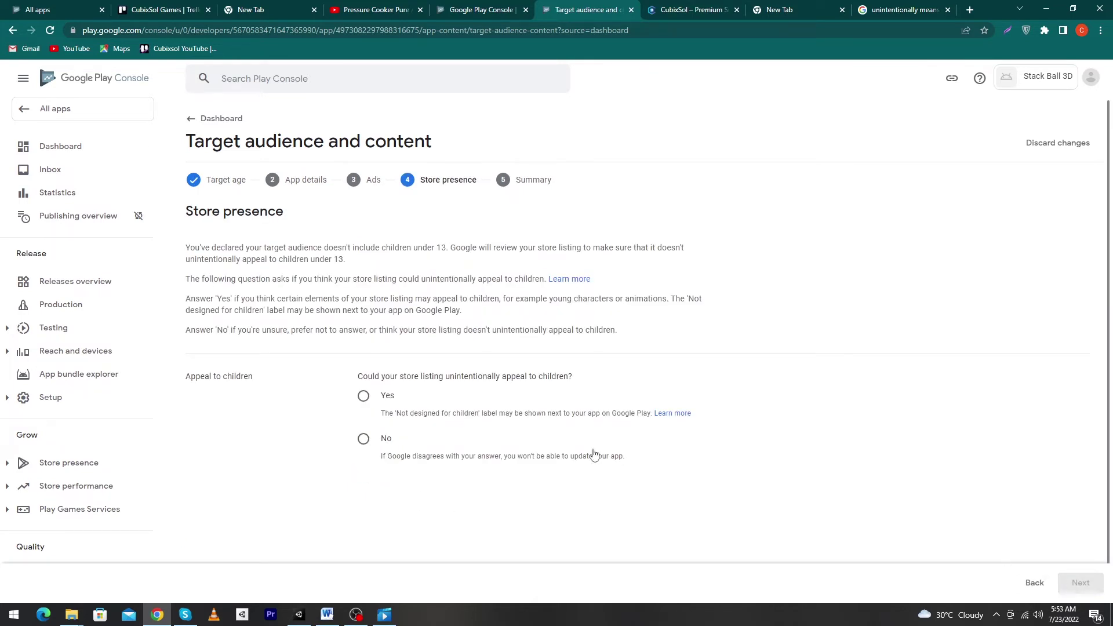
# Answer Yes that the listing could appeal to children and save the target audience
pyautogui.click(363, 397)
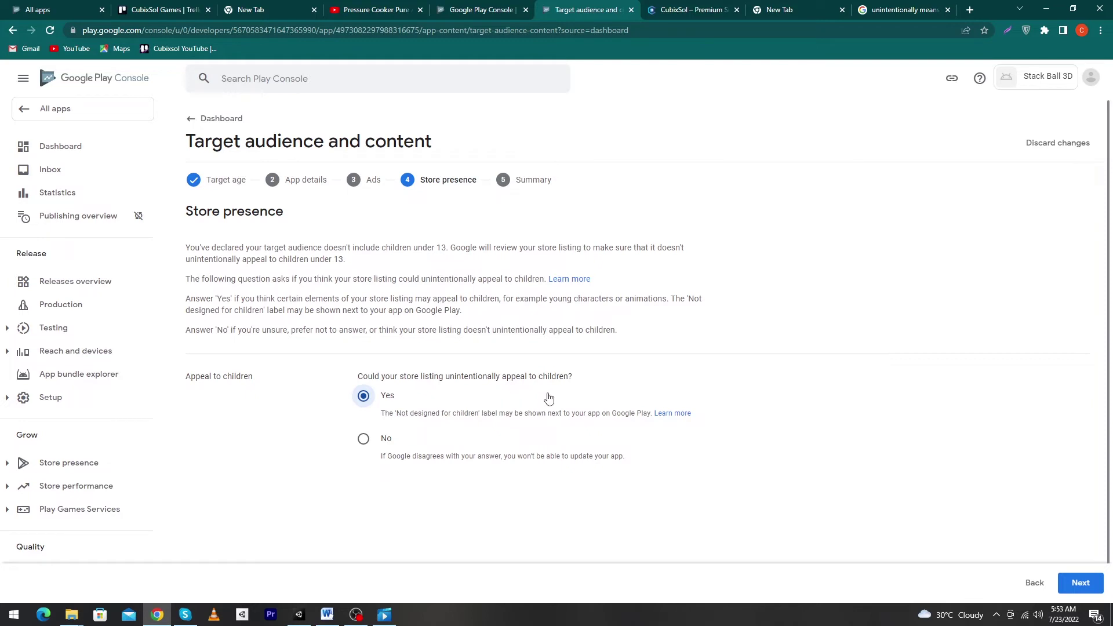
pyautogui.click(1082, 584)
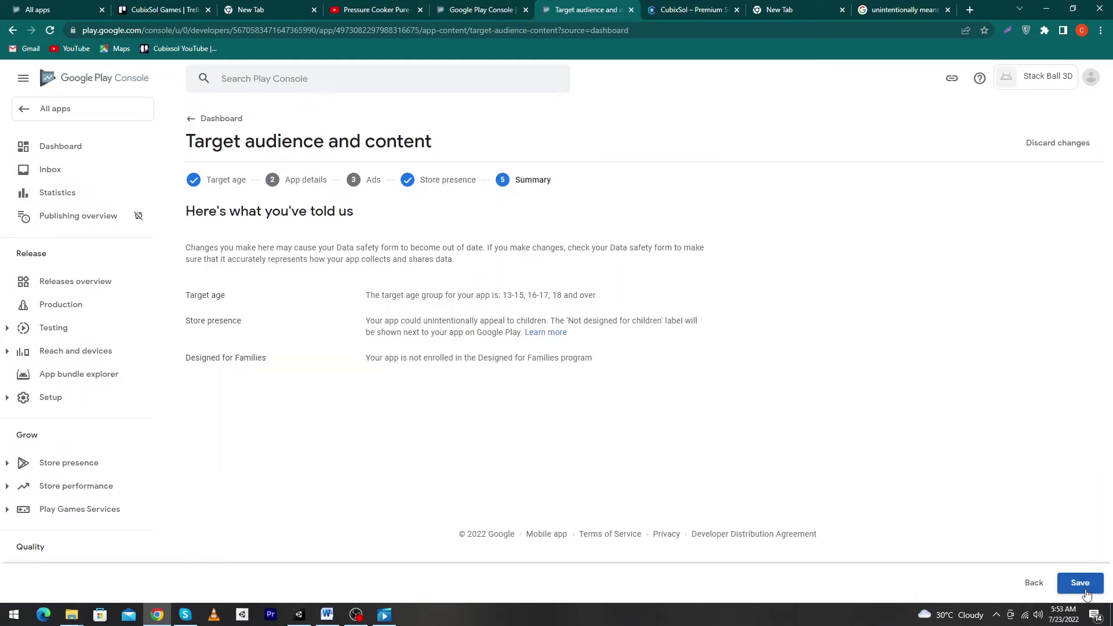
pyautogui.click(1081, 585)
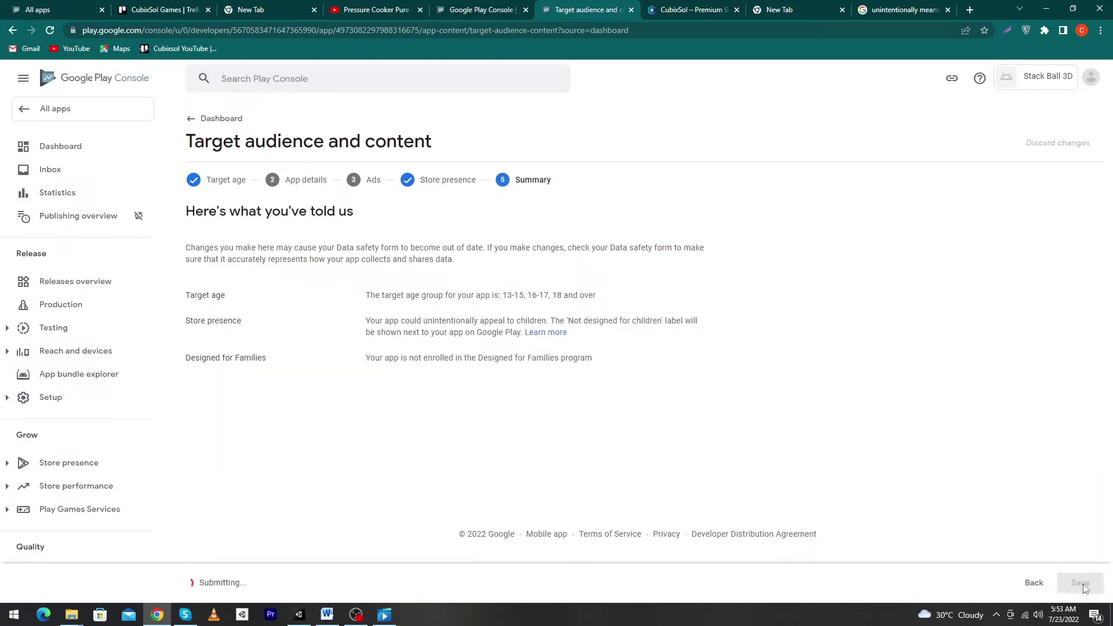
pyautogui.click(223, 118)
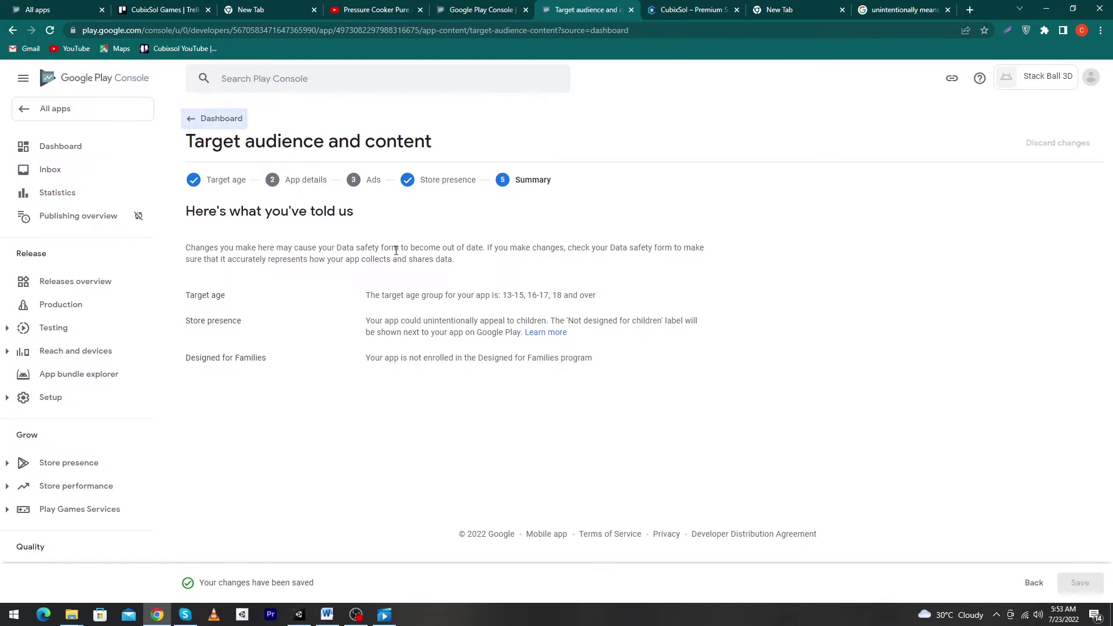
pyautogui.scroll(-6, 479, 342)
# Declare that Stack Ball 3D is not a news app and save
pyautogui.scroll(1, 342, 290)
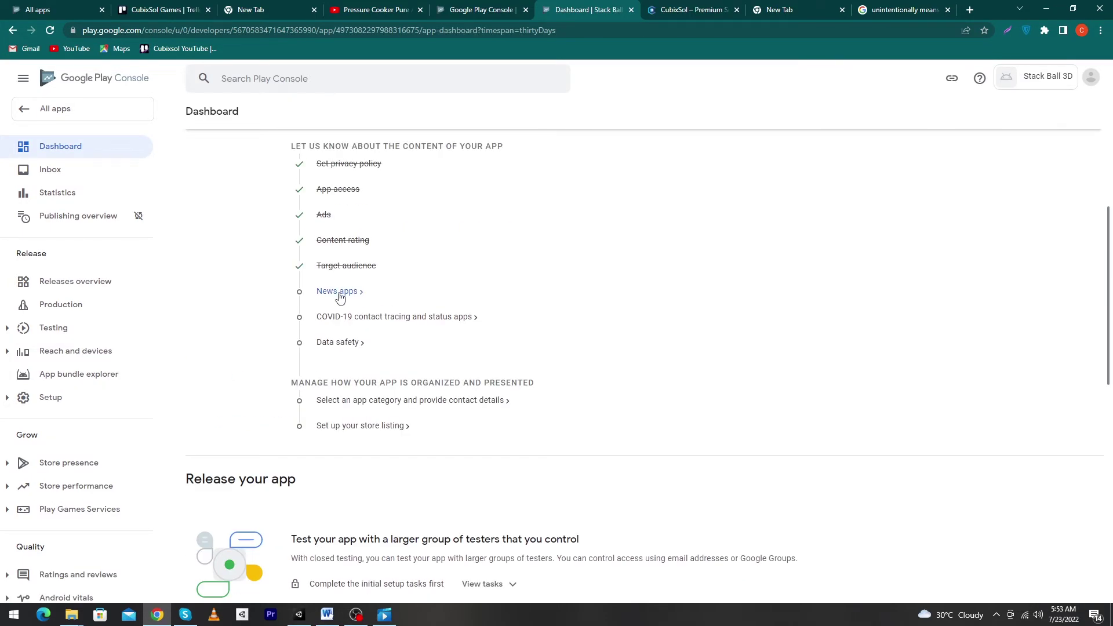
pyautogui.click(345, 293)
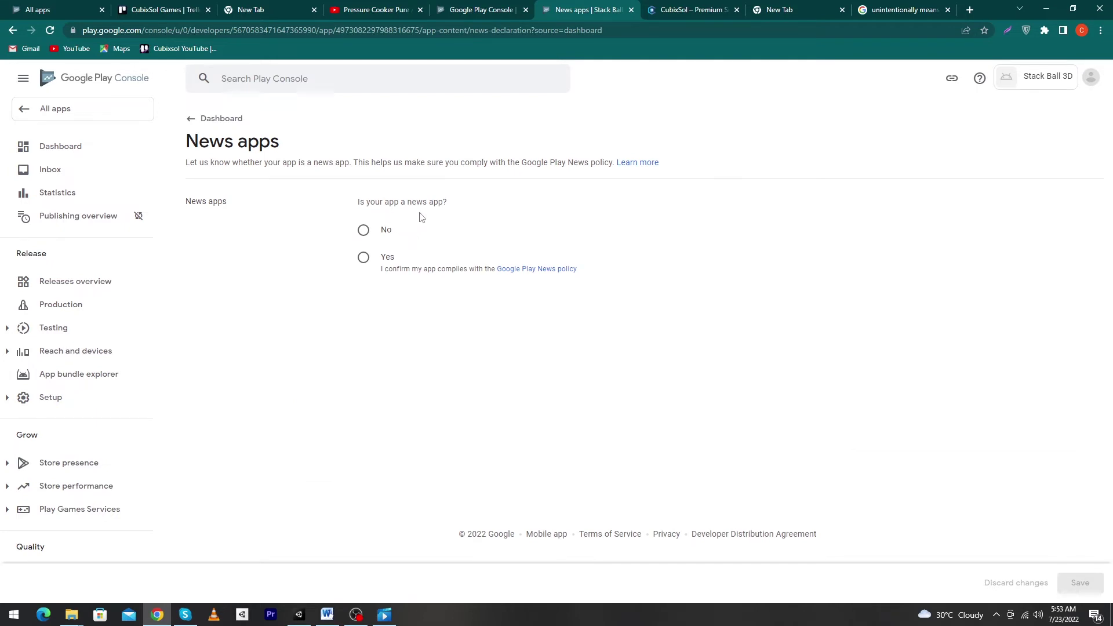
pyautogui.click(373, 233)
pyautogui.click(1090, 595)
pyautogui.click(217, 120)
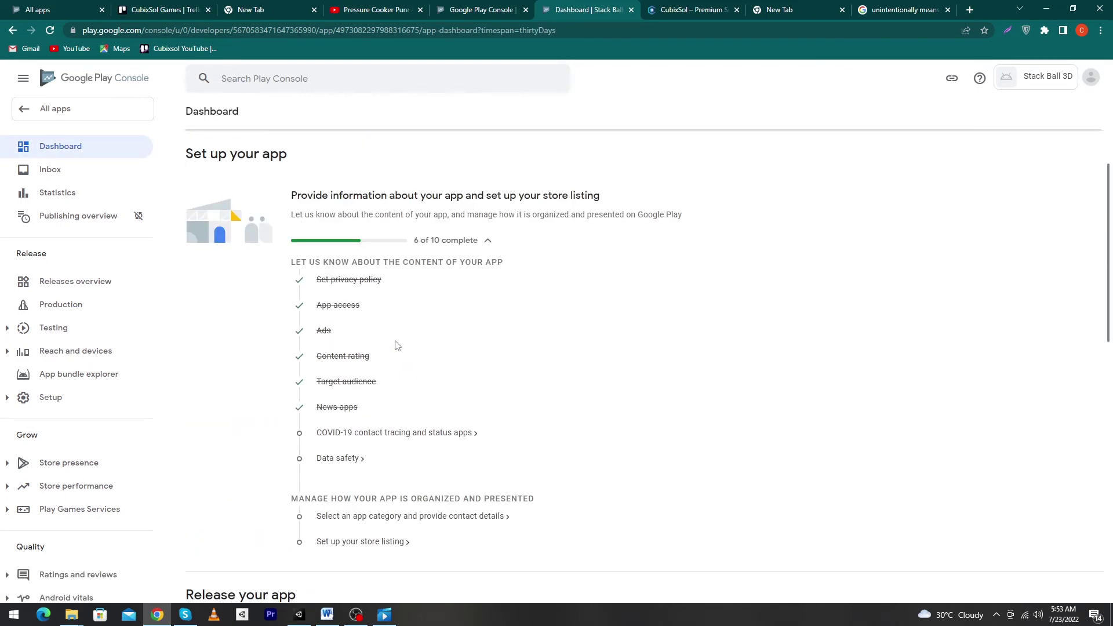
# Declare that the app is not a publicly available COVID-19 contact tracing or status app
pyautogui.scroll(1, 383, 383)
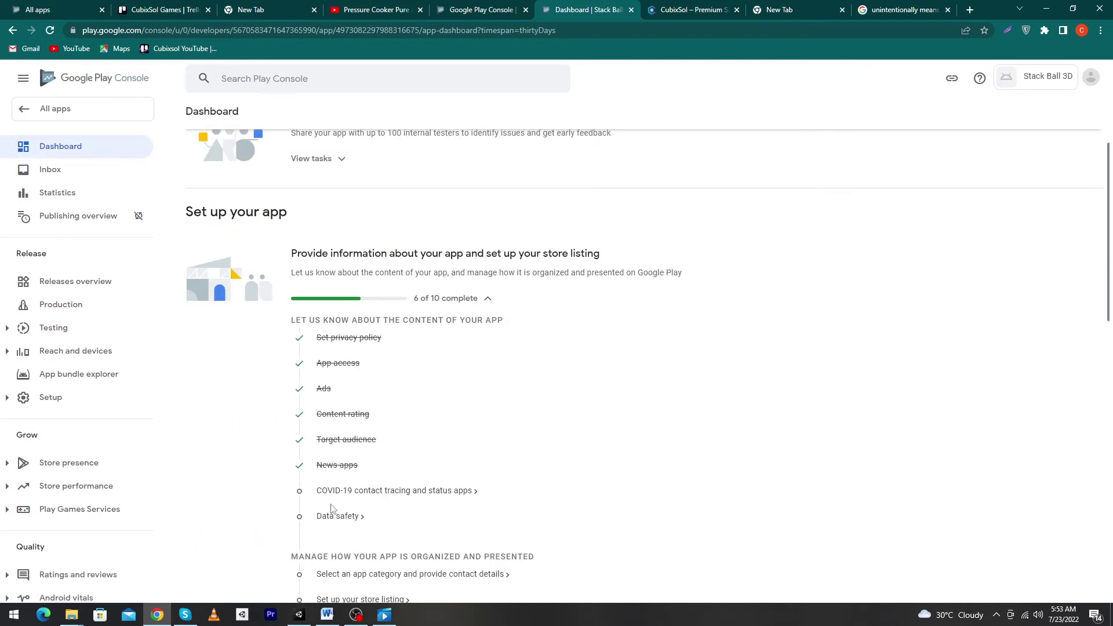
pyautogui.click(395, 496)
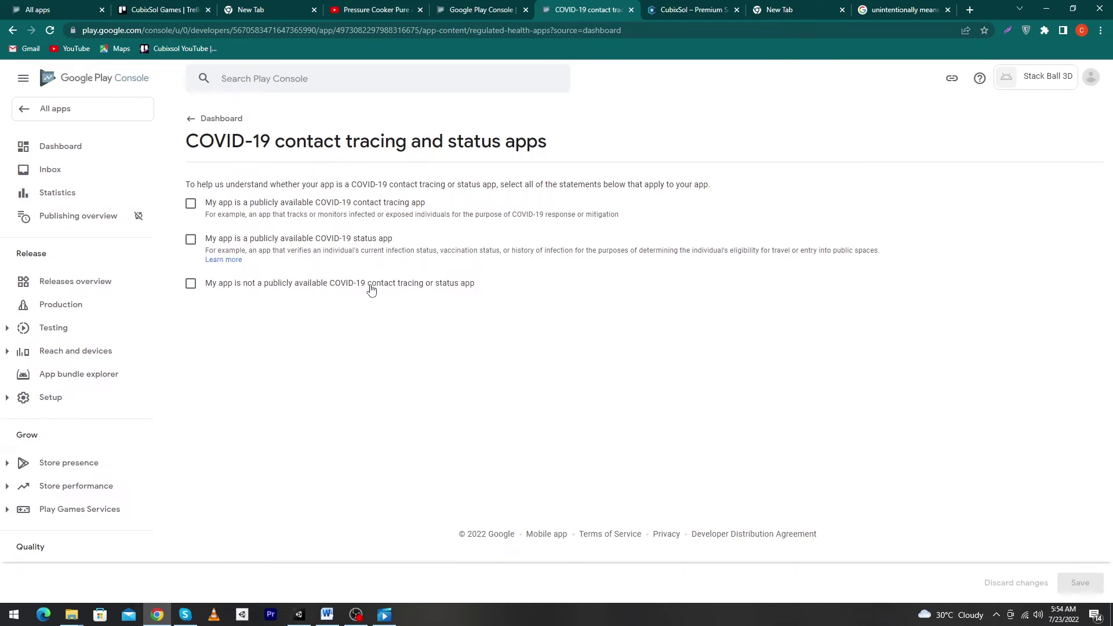
pyautogui.click(192, 286)
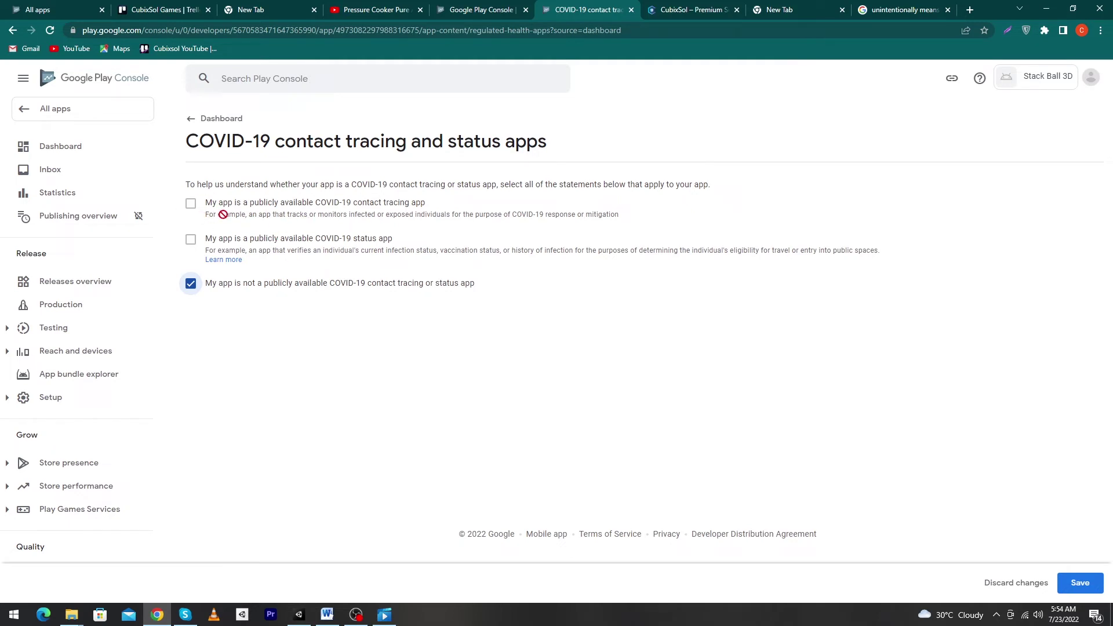
pyautogui.click(1098, 588)
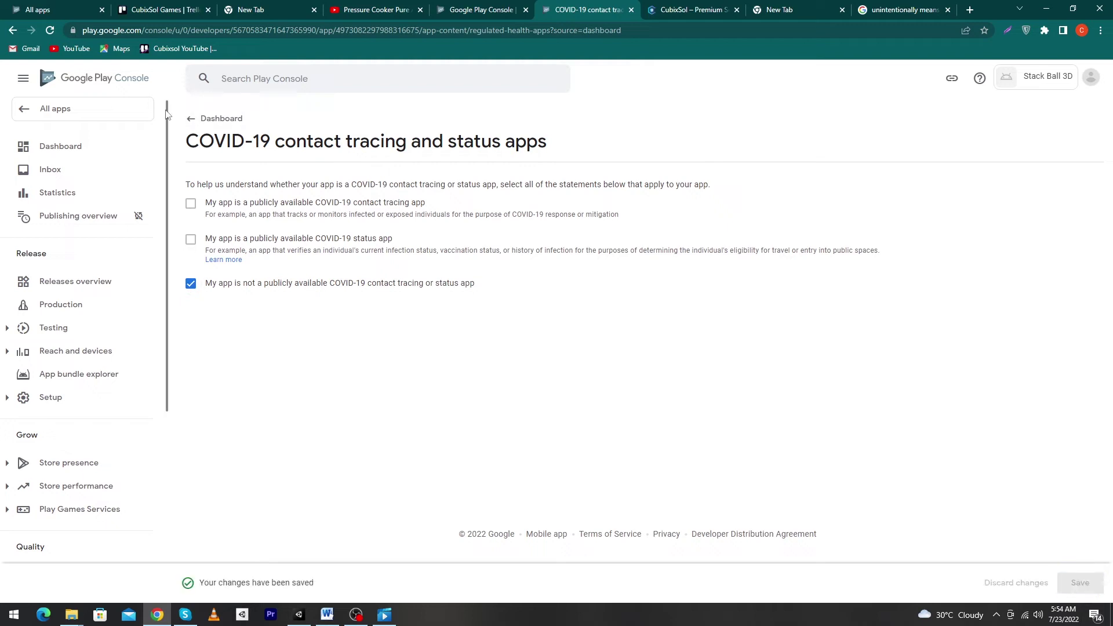
pyautogui.click(209, 119)
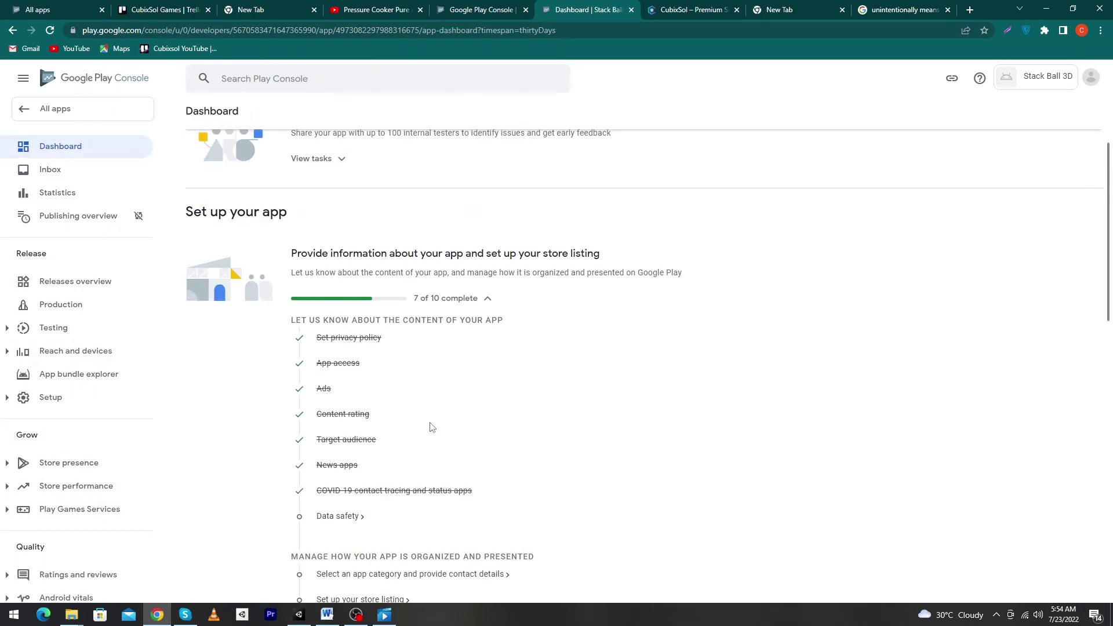
# Submit Data safety answering No to collecting or sharing user data and to MASA certification
pyautogui.click(337, 520)
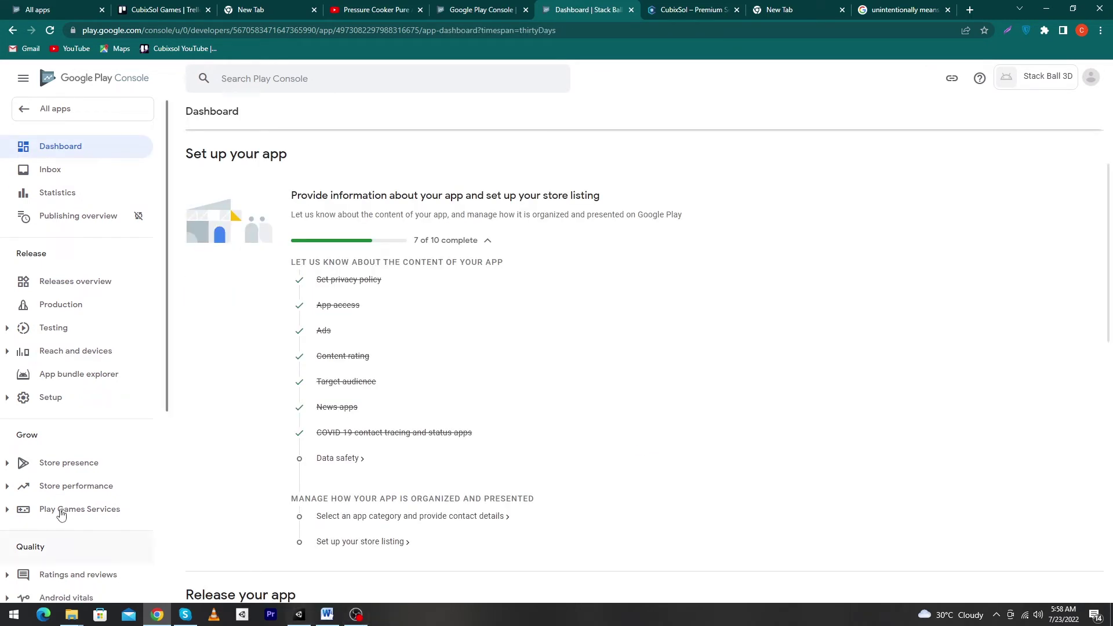
pyautogui.click(328, 462)
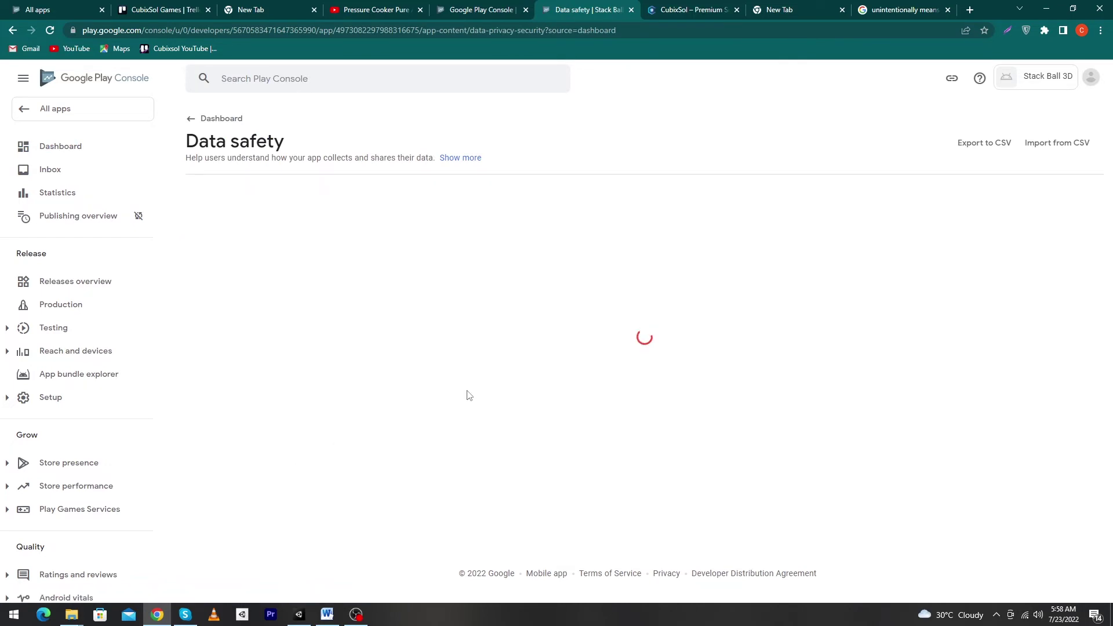
pyautogui.scroll(-4, 395, 290)
pyautogui.click(1081, 583)
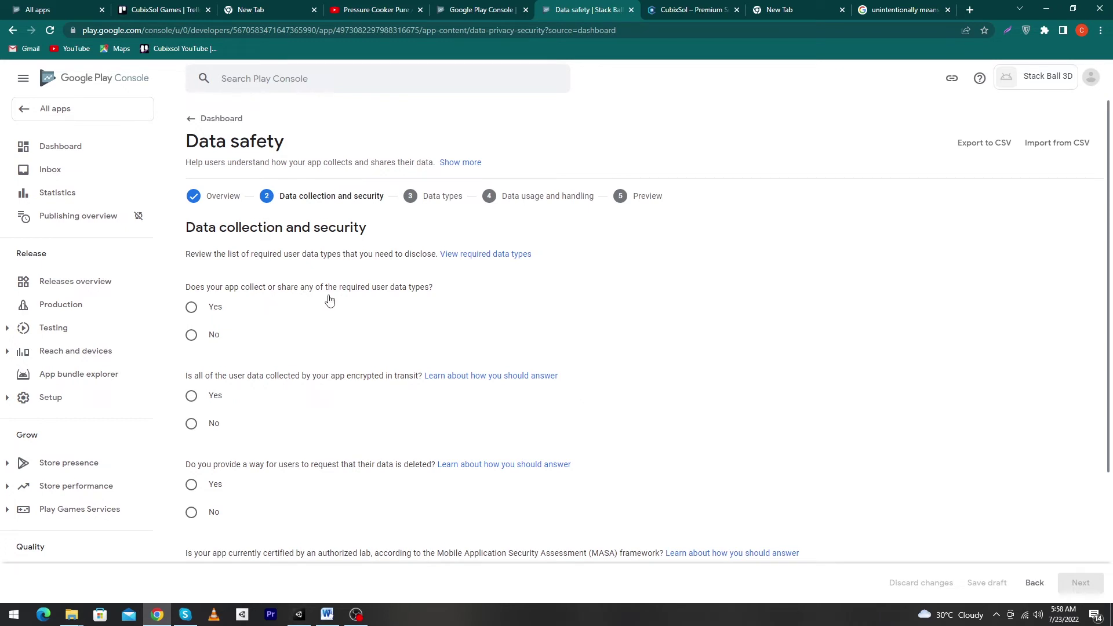
pyautogui.click(196, 339)
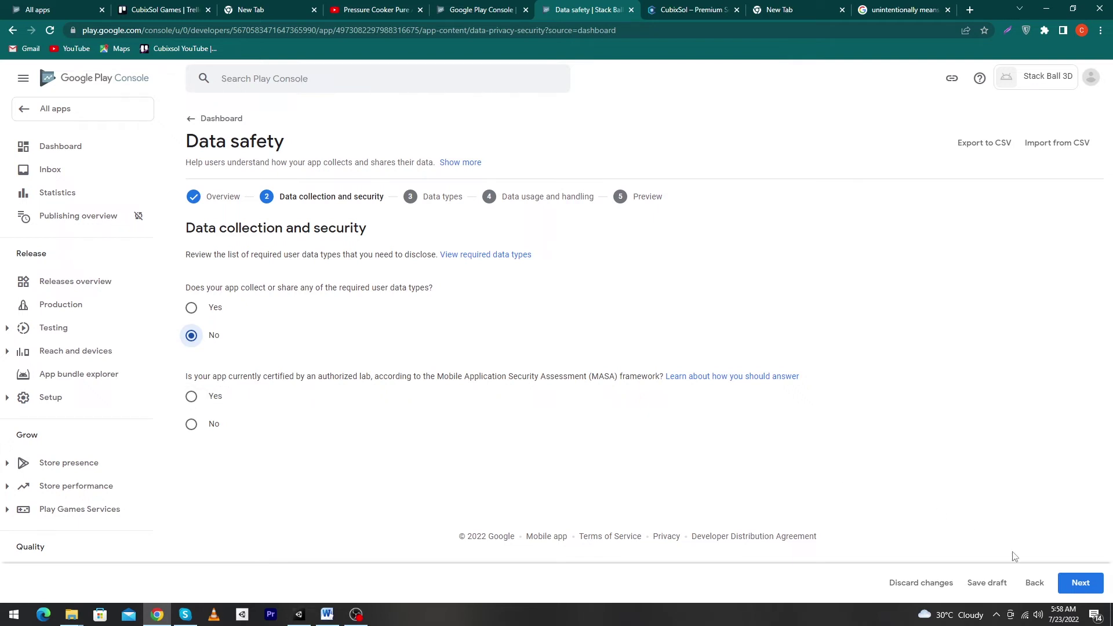
pyautogui.click(213, 423)
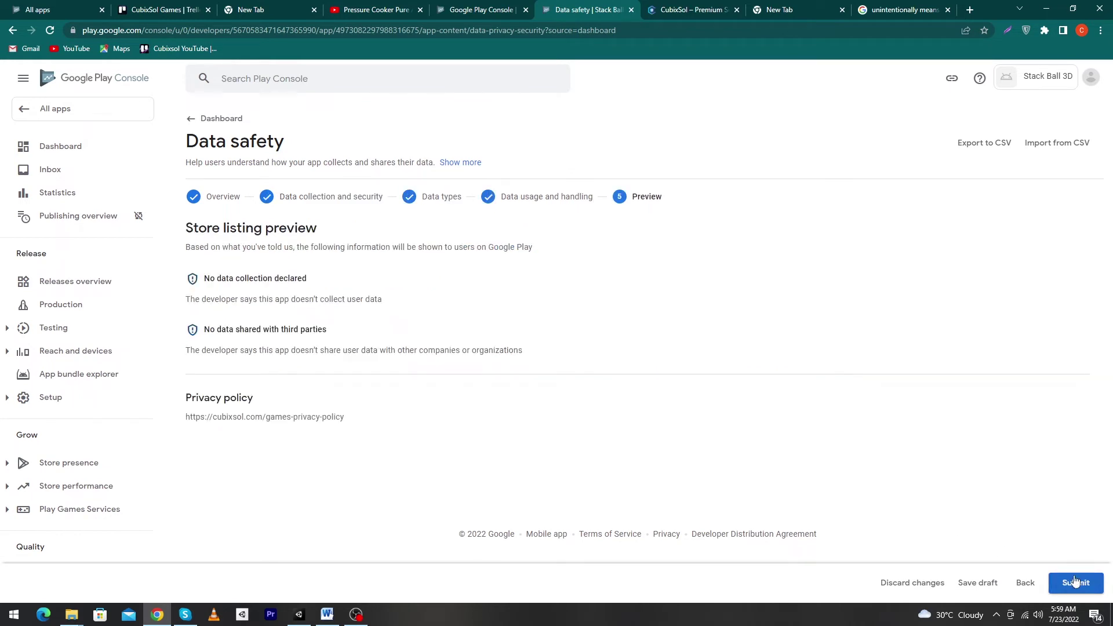
pyautogui.click(1073, 580)
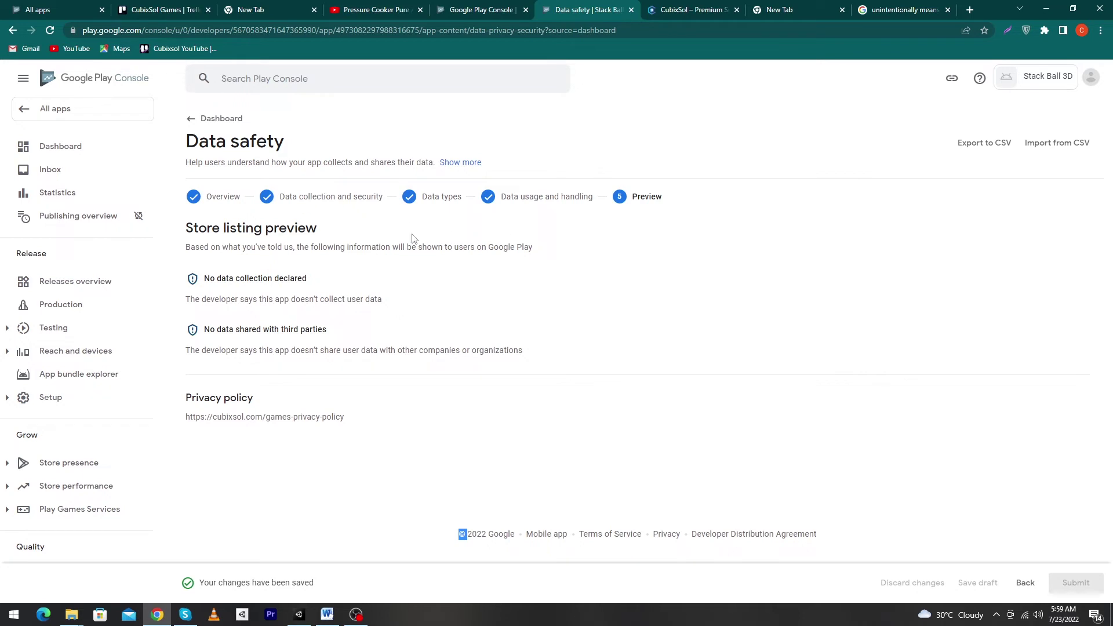
pyautogui.click(234, 119)
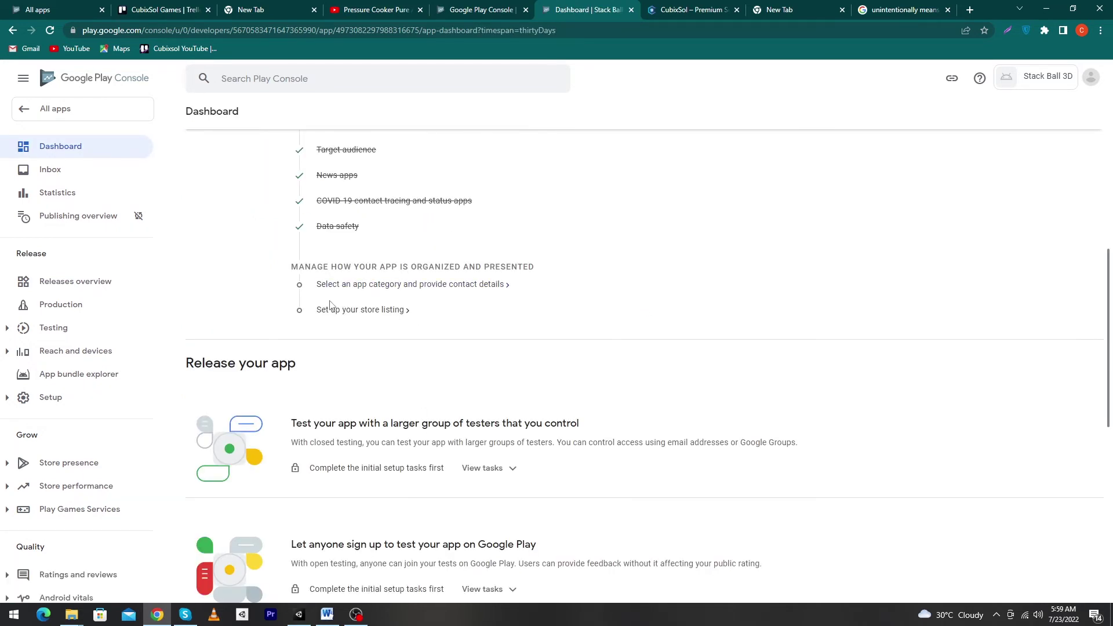
# Set the game's category to Casual in the store settings
pyautogui.click(367, 291)
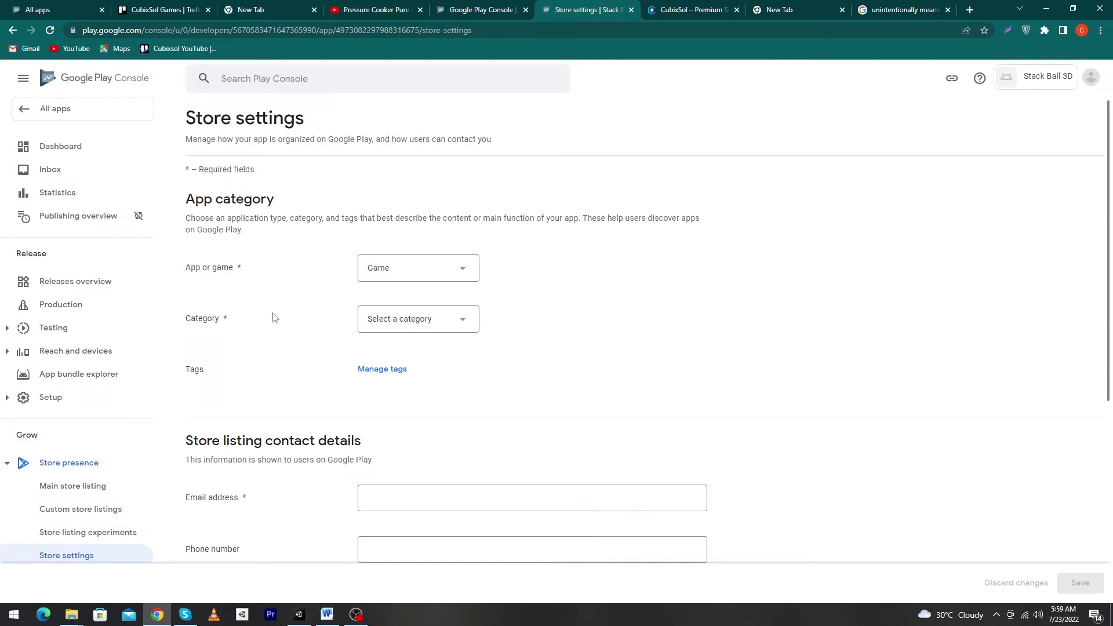
pyautogui.click(423, 322)
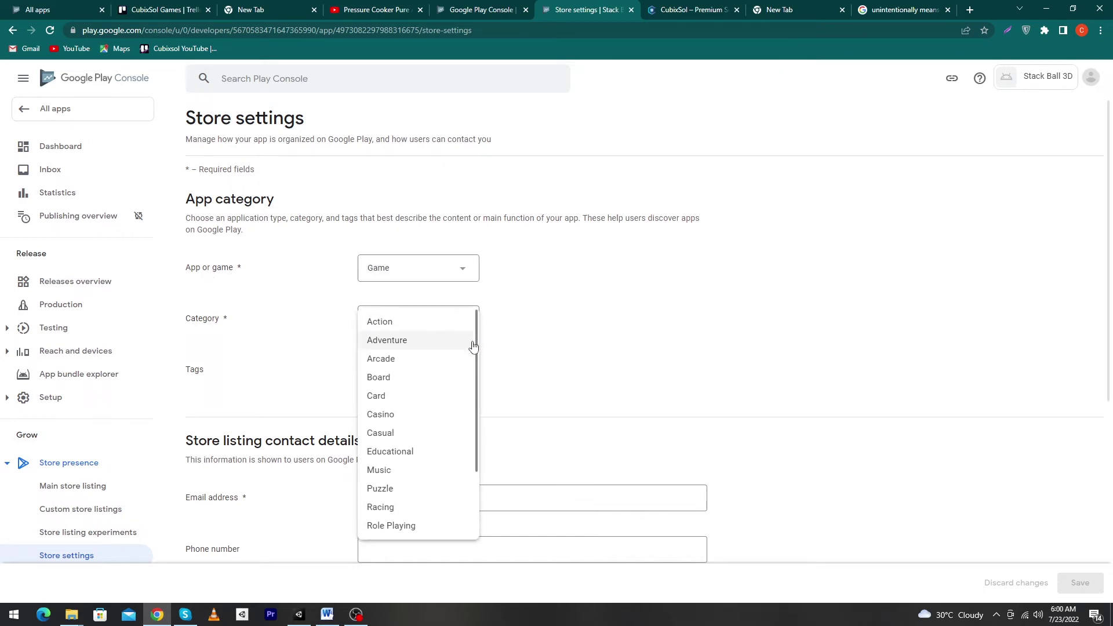
pyautogui.click(385, 432)
pyautogui.scroll(-2, 236, 308)
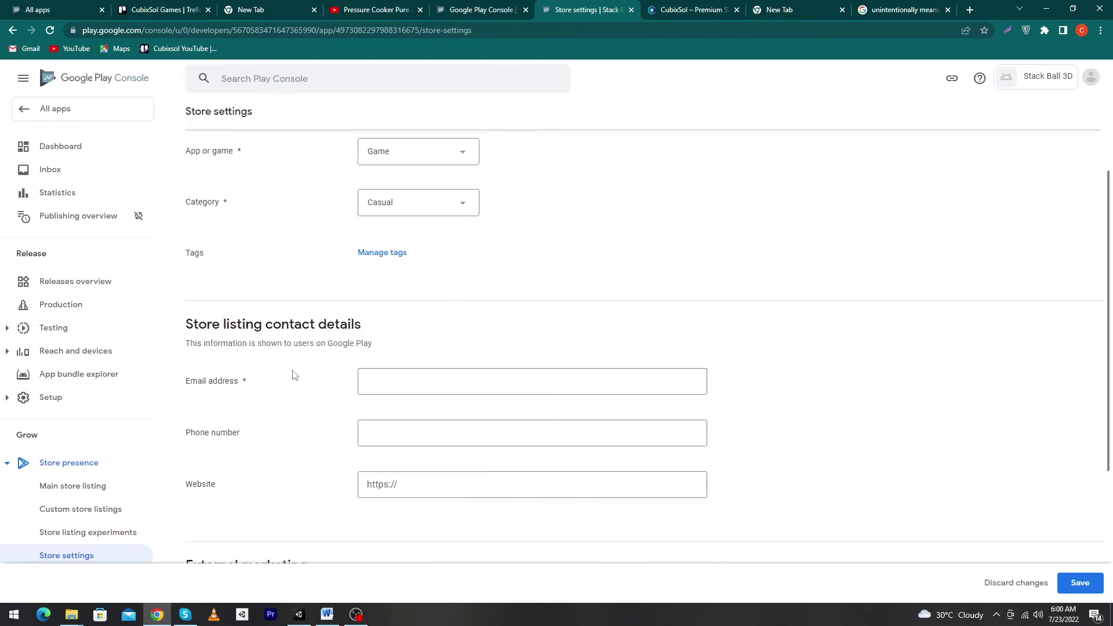
pyautogui.scroll(-2, 294, 375)
# Fill in the contact email address with the developer's email
pyautogui.click(385, 268)
pyautogui.click(1100, 80)
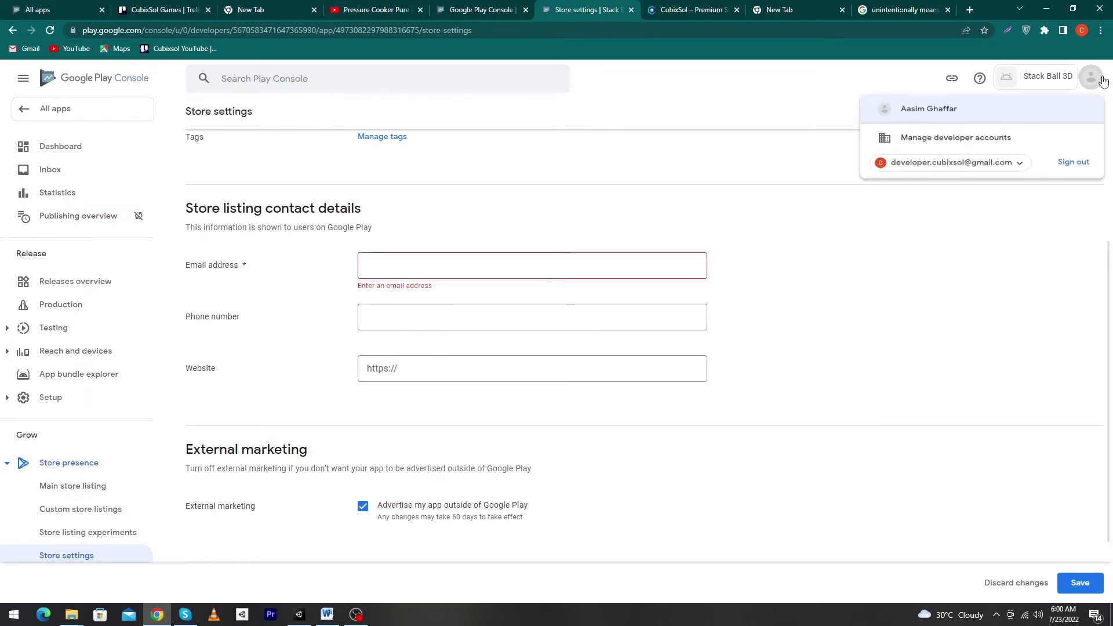
pyautogui.click(423, 307)
pyautogui.click(378, 268)
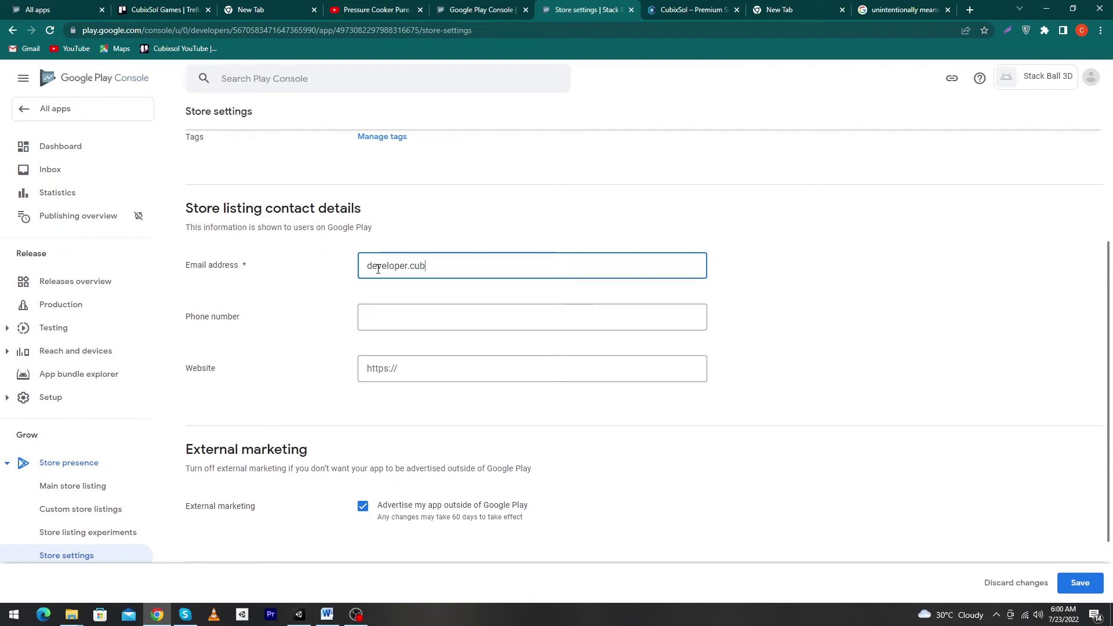
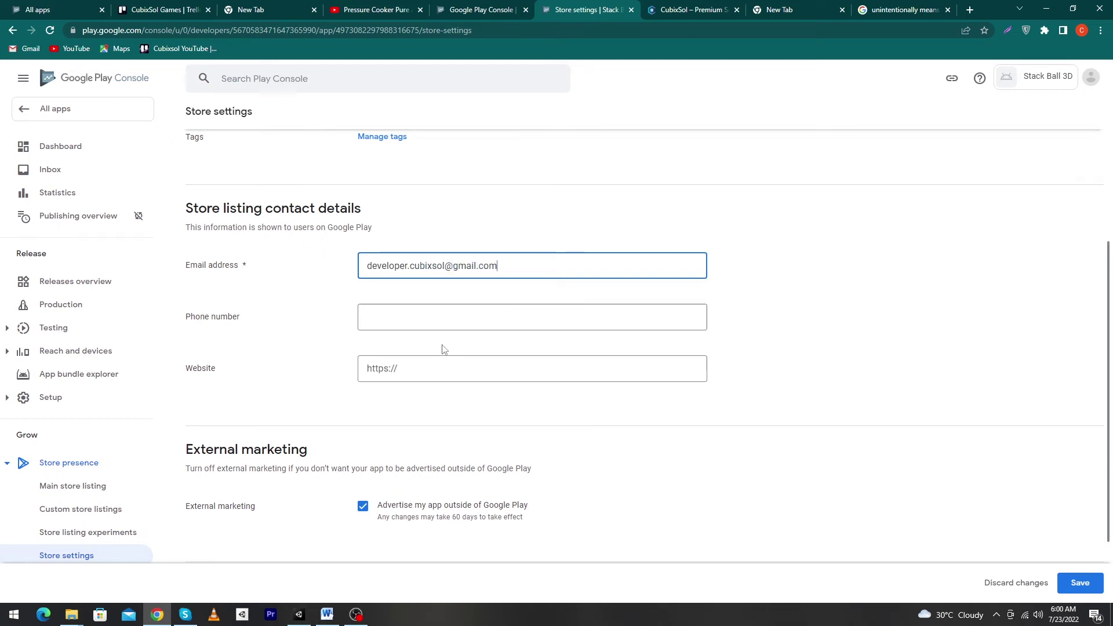
pyautogui.click(483, 368)
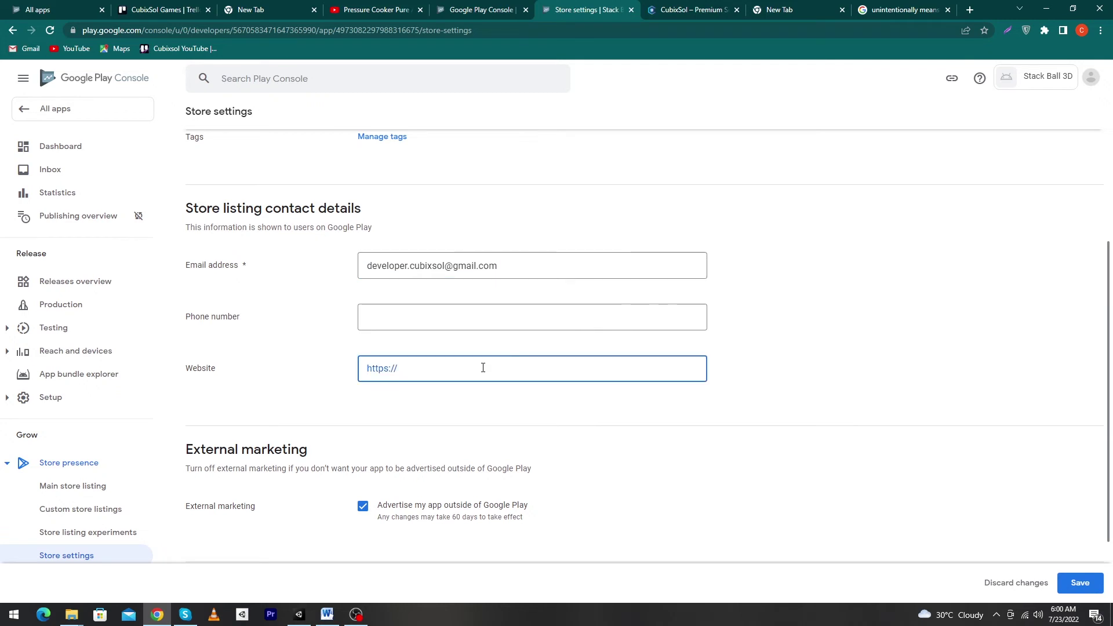
pyautogui.write('https://www.cubixsol.com')
pyautogui.scroll(-2, 411, 436)
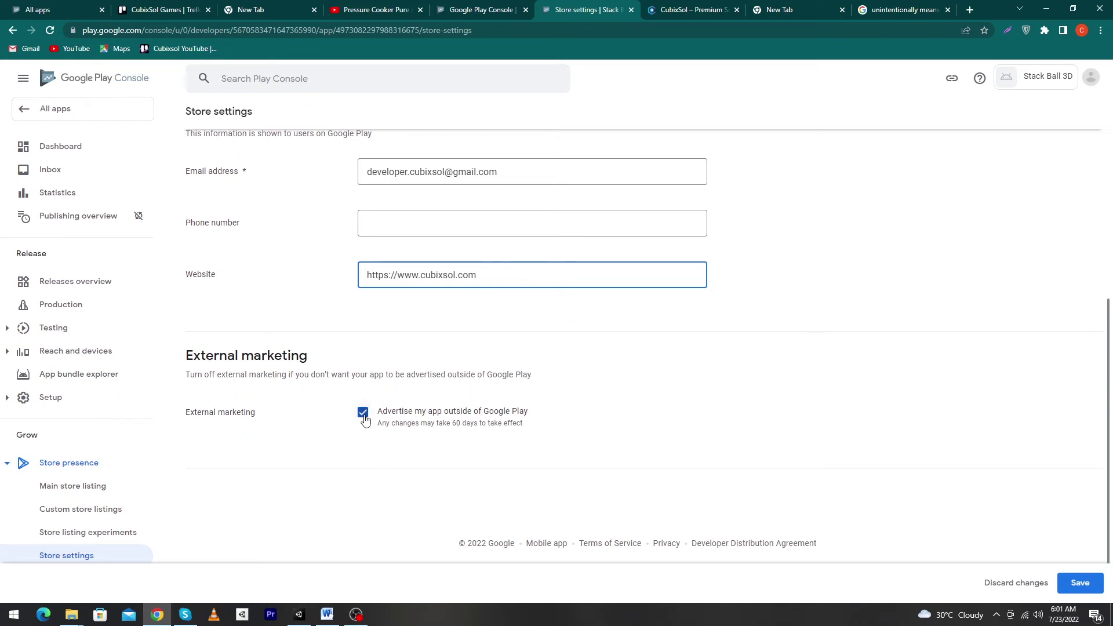
pyautogui.click(1081, 595)
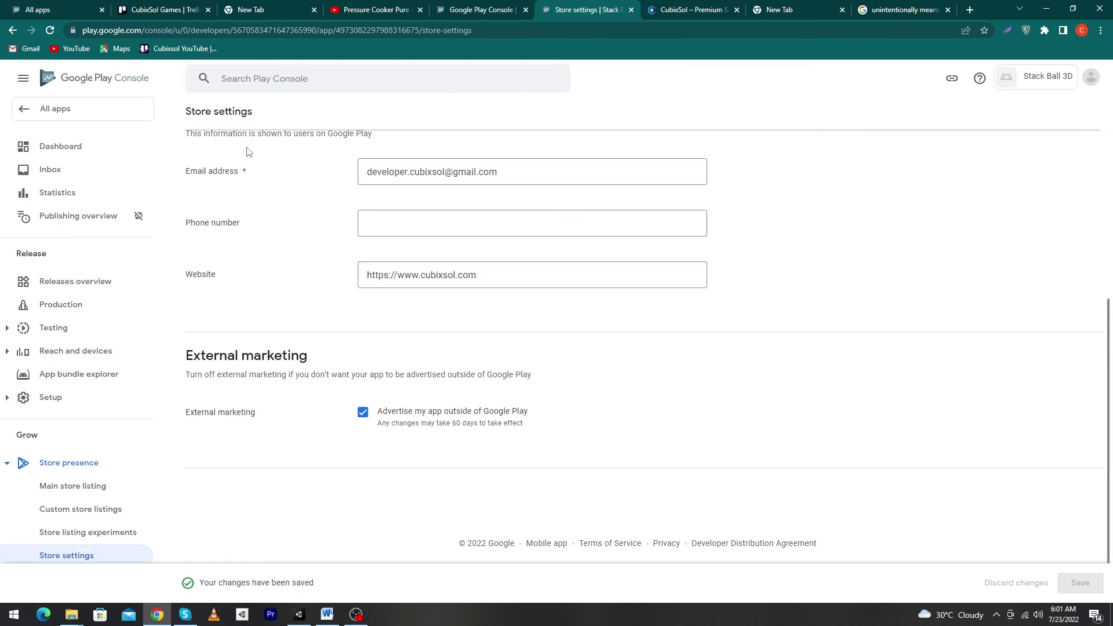
pyautogui.scroll(5, 212, 167)
pyautogui.scroll(1, 212, 167)
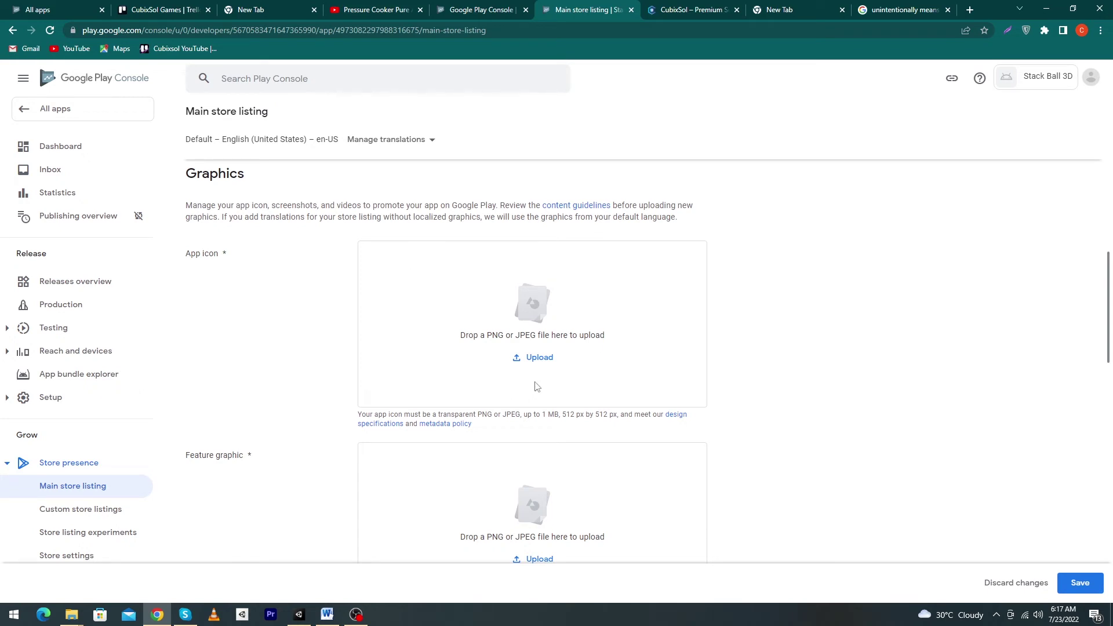
# Upload STACK-BALL-FGAME-ICON from the StackBall folder as the app icon
pyautogui.click(541, 363)
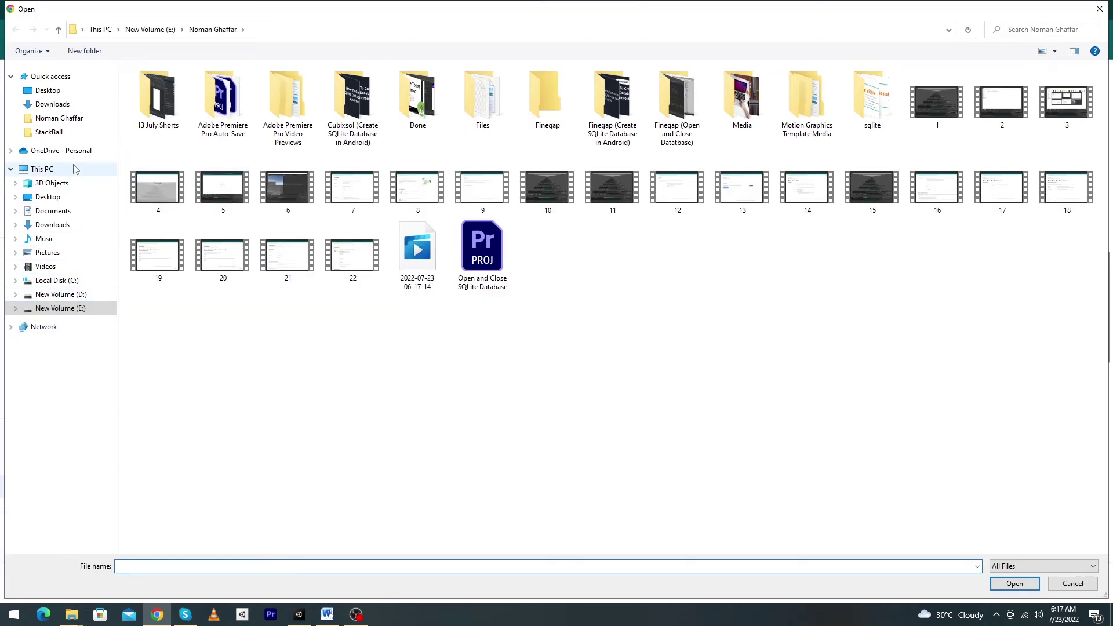
pyautogui.click(49, 131)
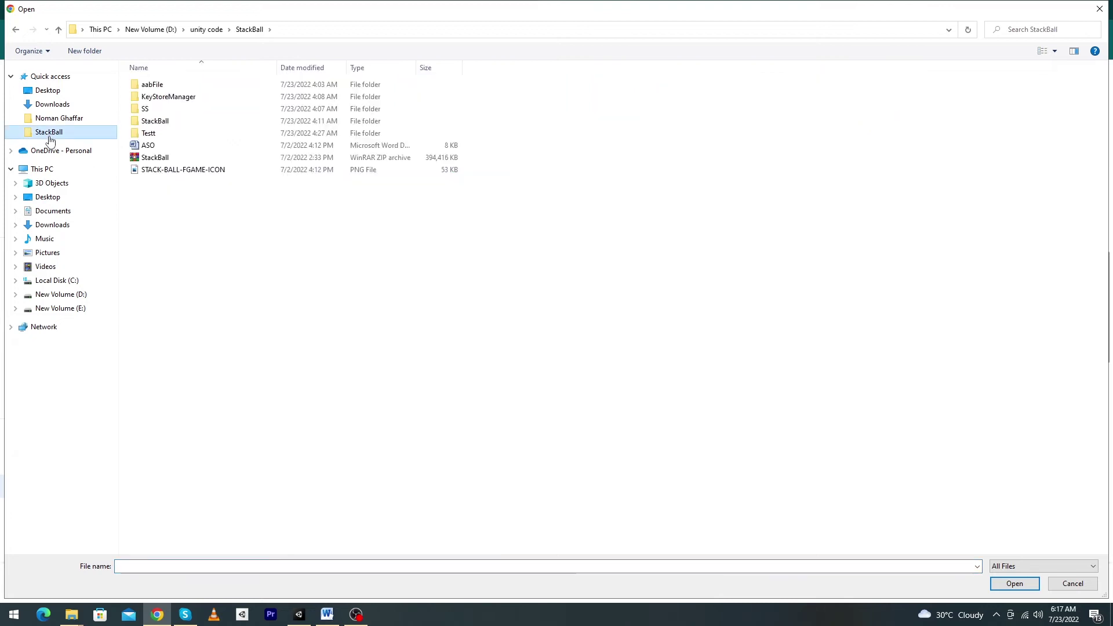
pyautogui.click(174, 170)
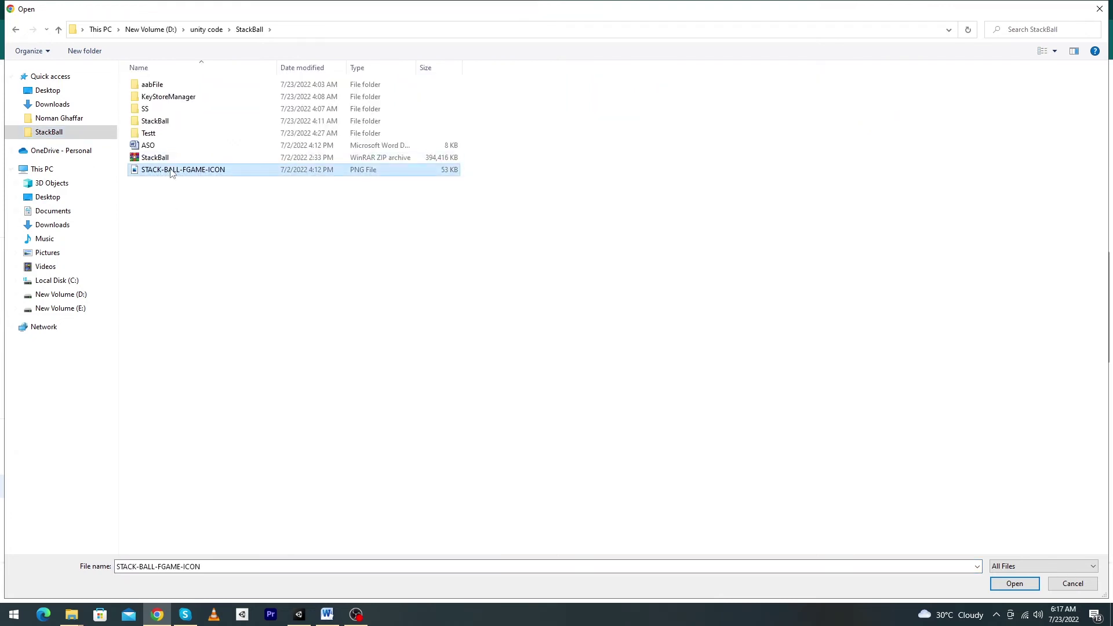
pyautogui.click(1015, 583)
pyautogui.scroll(-4, 387, 380)
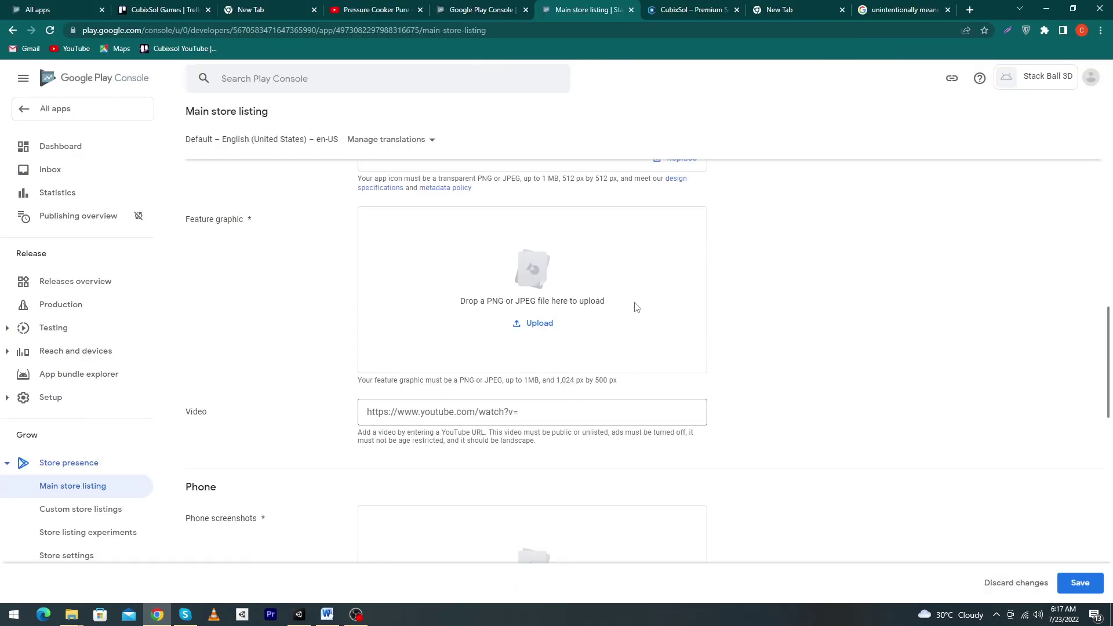
# Try uploading a game screenshot from the SS folder as the feature graphic
pyautogui.click(534, 323)
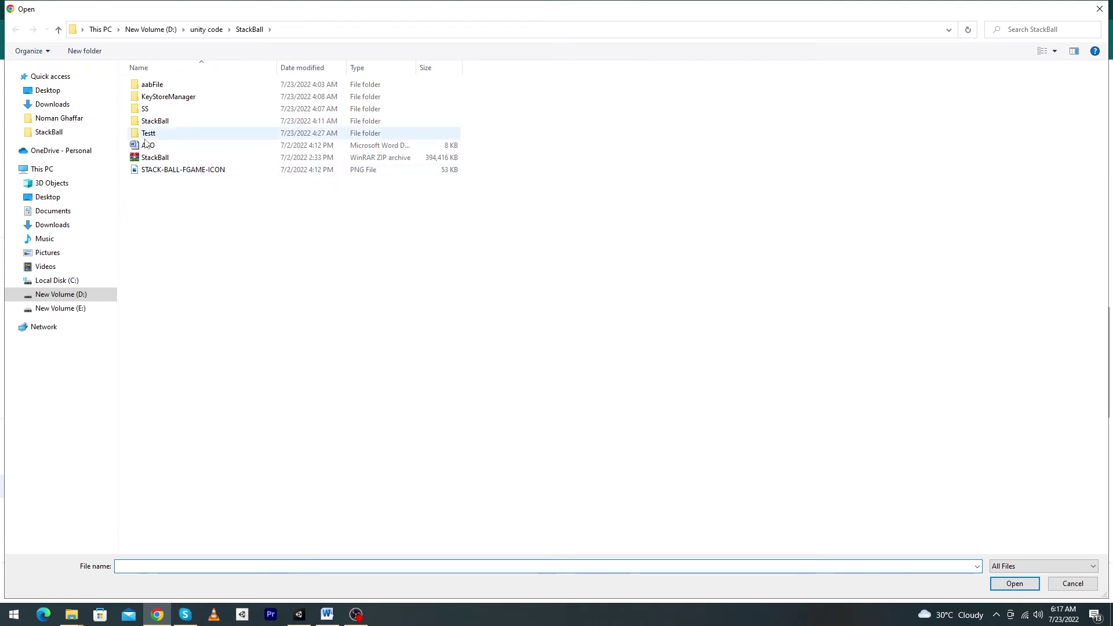
pyautogui.doubleClick(145, 108)
pyautogui.click(144, 118)
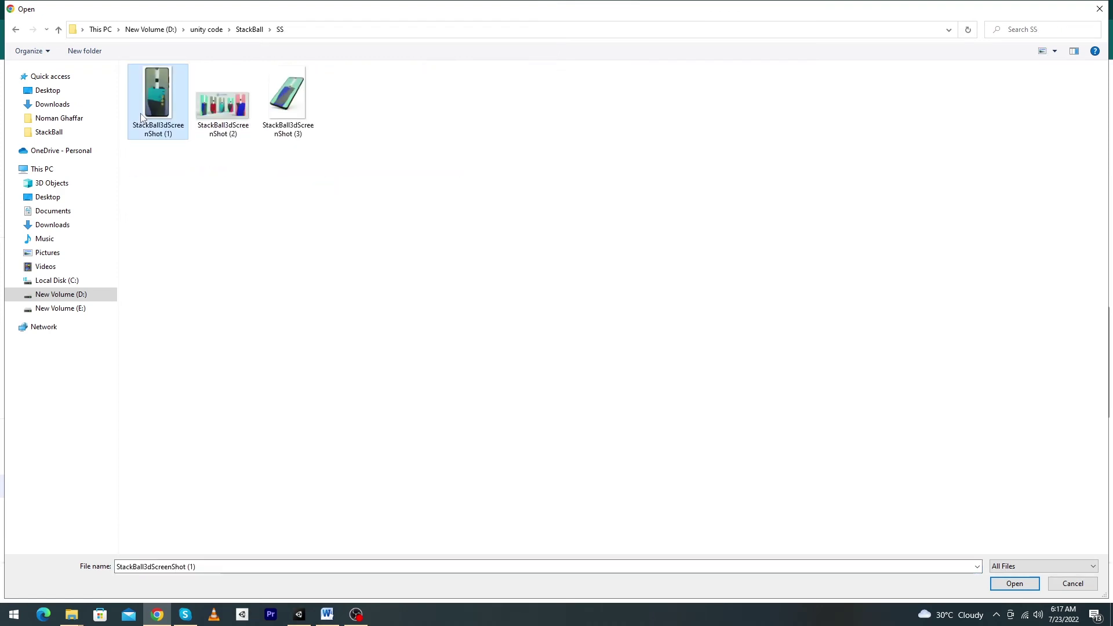
pyautogui.click(242, 129)
pyautogui.click(1014, 583)
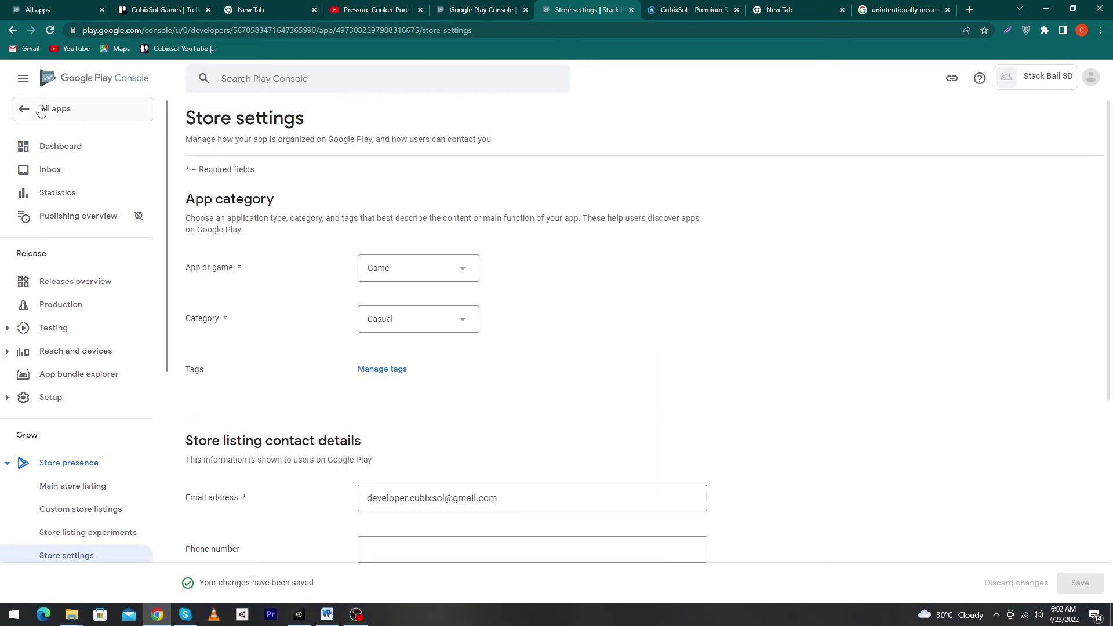
# Reopen Stack Ball 3D from All apps and begin the 'Set up your store listing' task
pyautogui.click(46, 108)
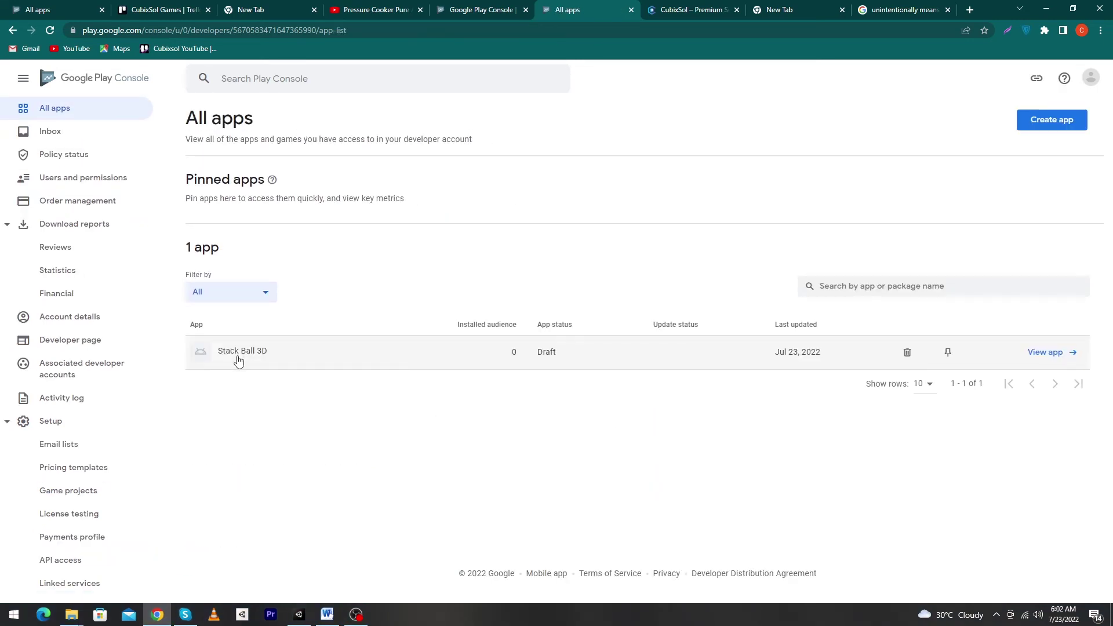
pyautogui.click(240, 357)
pyautogui.scroll(-2, 513, 470)
pyautogui.scroll(-2, 513, 470)
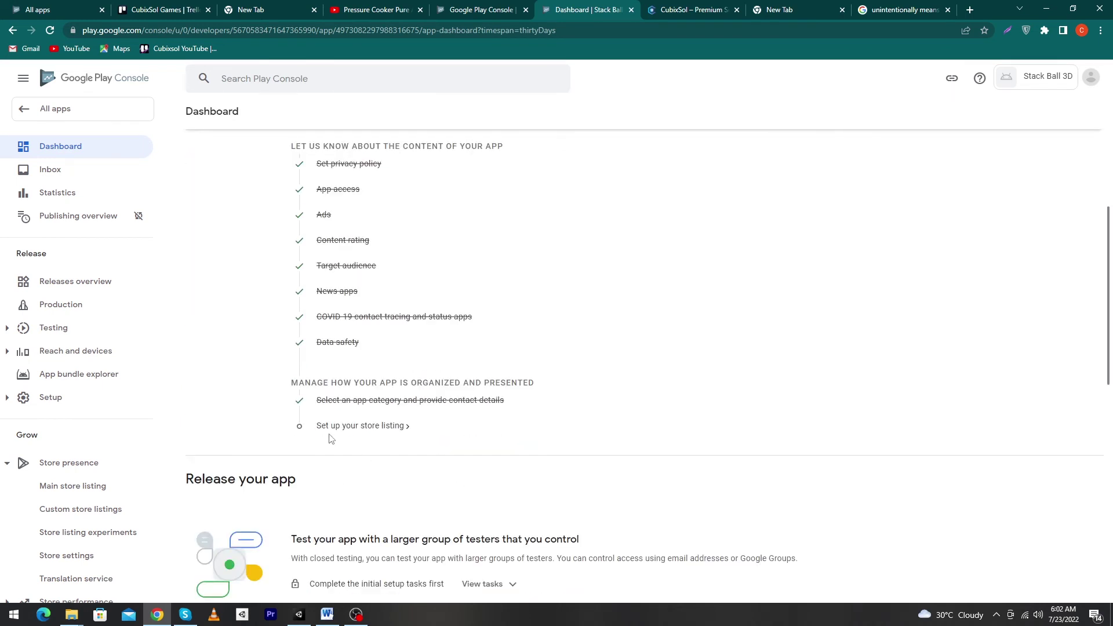
pyautogui.click(351, 429)
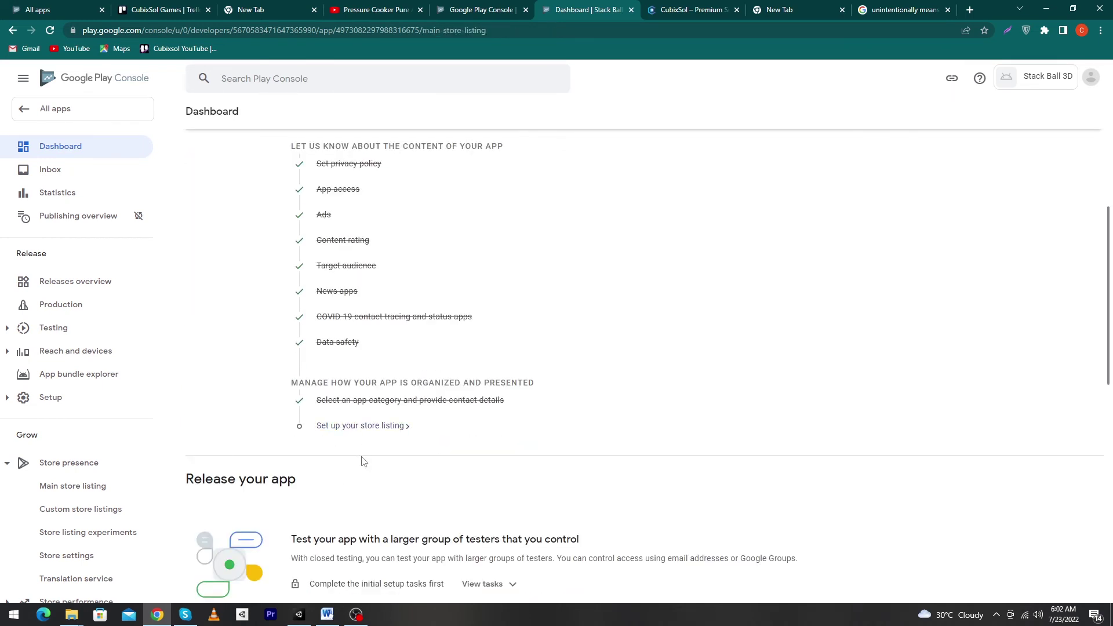
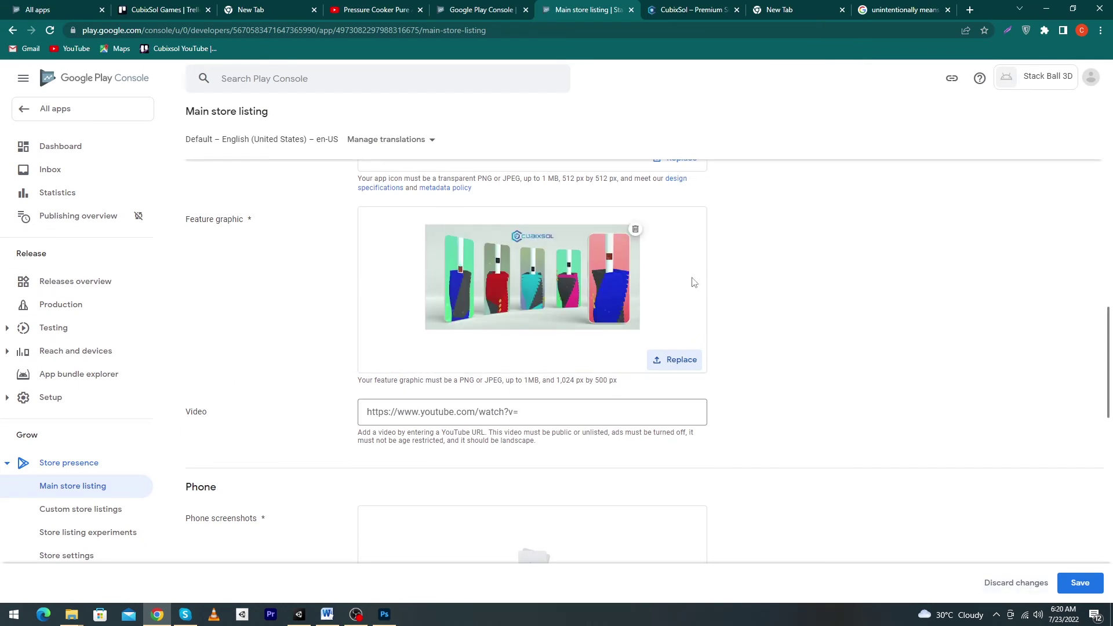
# Upload StackBall3dScreenShot (1) and (3) as the store listing's phone screenshots
pyautogui.scroll(-1, 1110, 346)
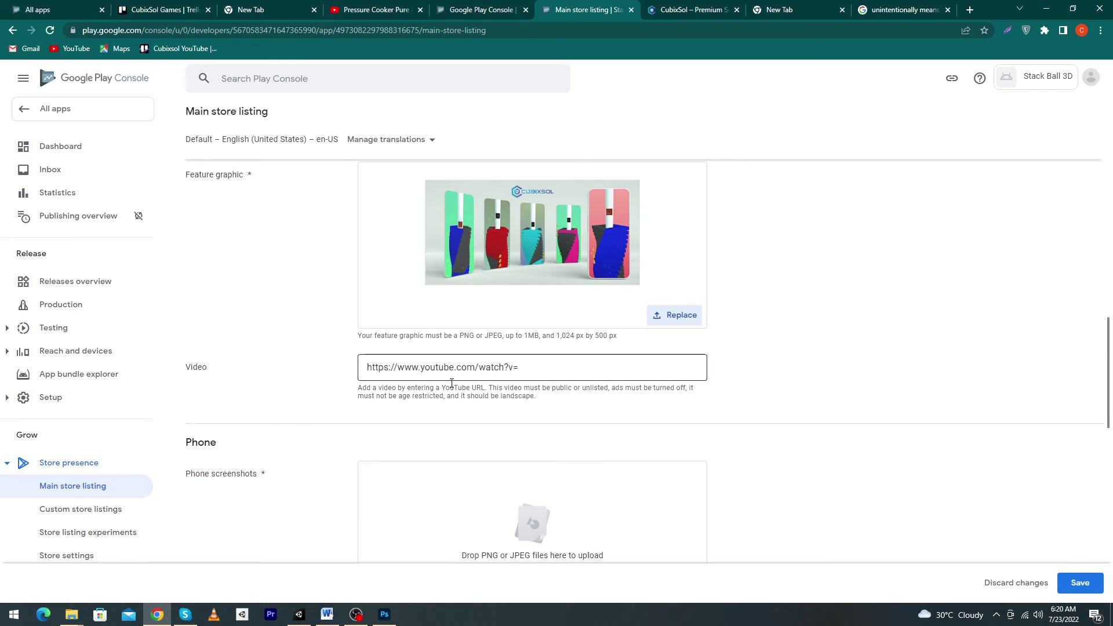
pyautogui.moveTo(1109, 351); pyautogui.dragTo(1109, 415)
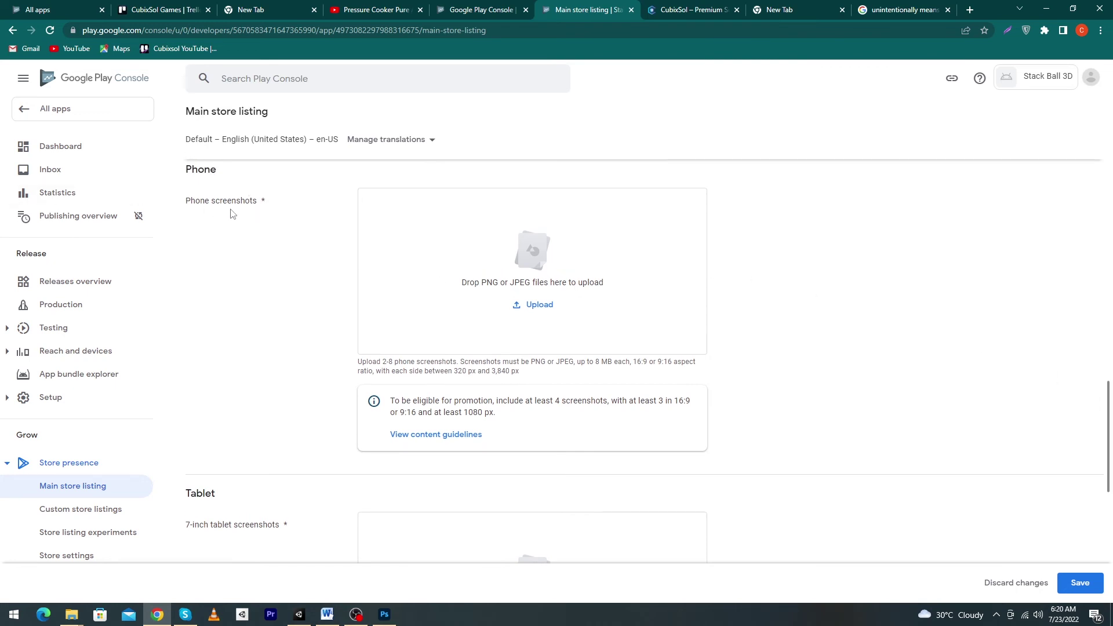
pyautogui.click(523, 305)
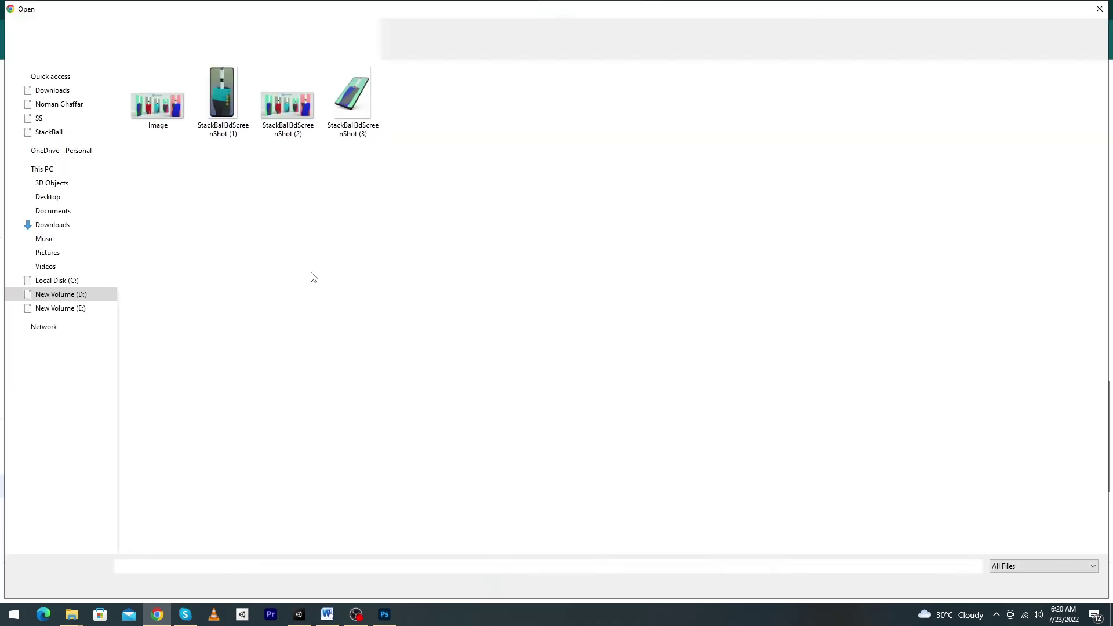
pyautogui.click(214, 116)
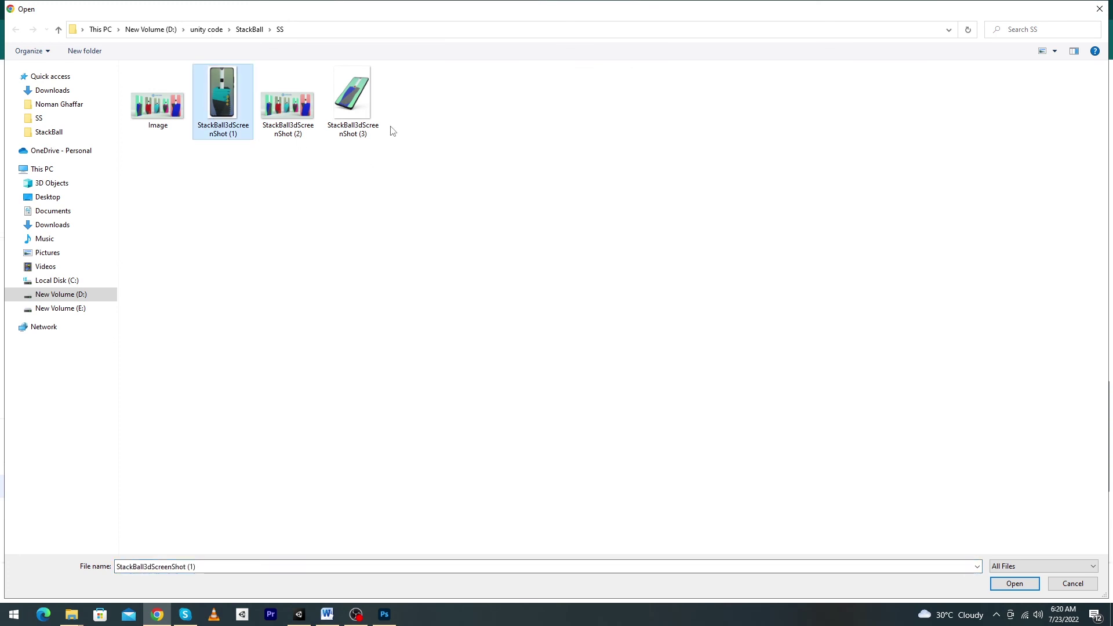
pyautogui.keyDown('ctrl'); pyautogui.click(370, 124); pyautogui.keyUp('ctrl')
pyautogui.click(1024, 581)
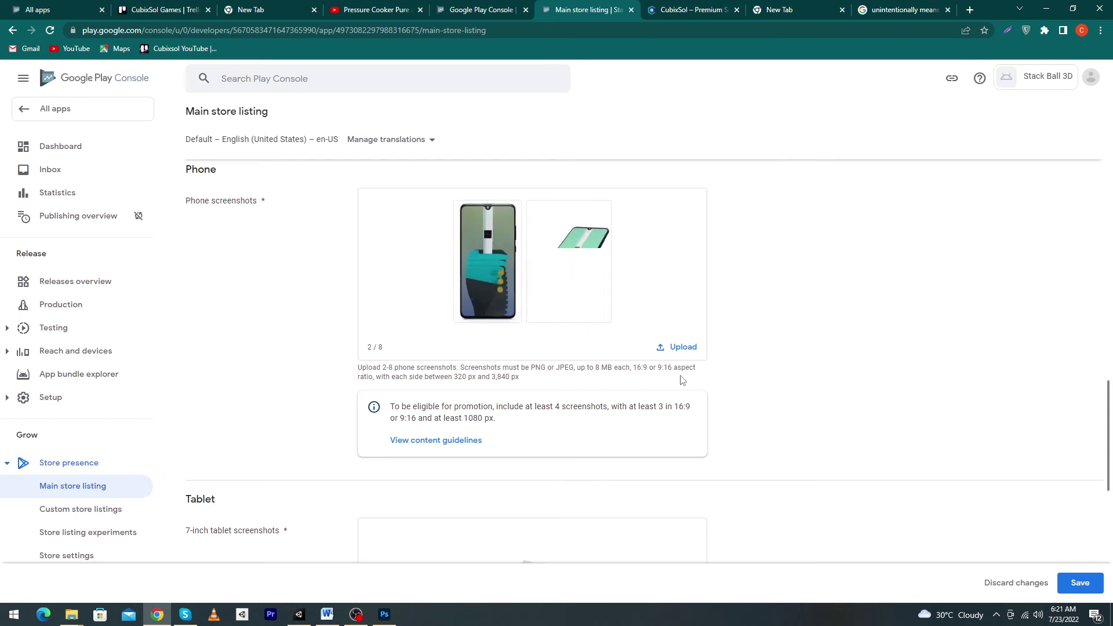
pyautogui.scroll(-3, 1075, 443)
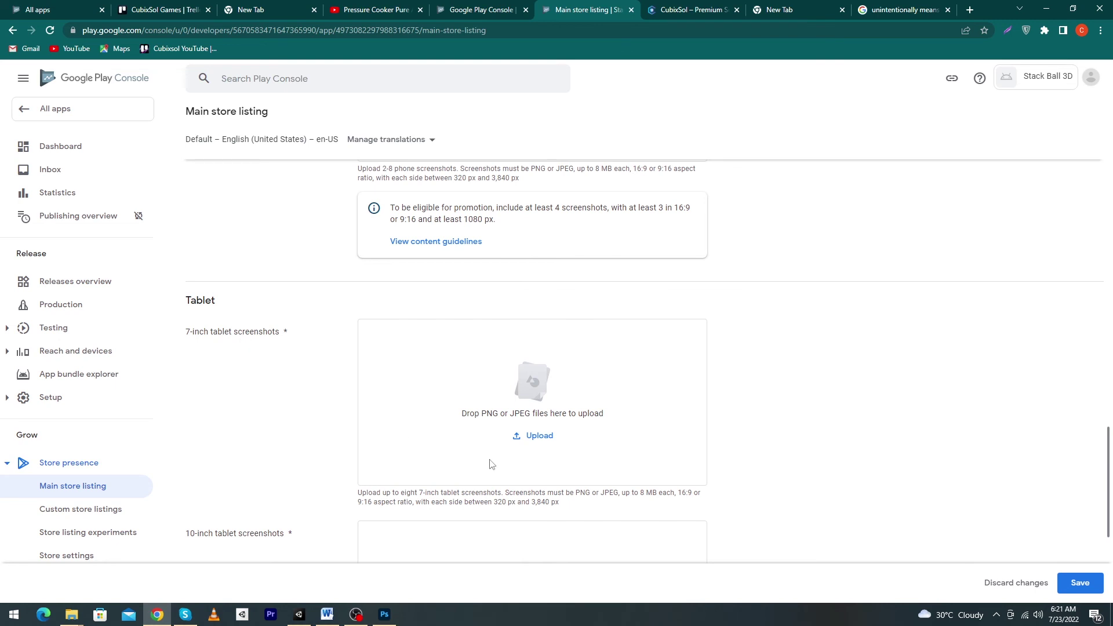
# Upload StackBall3dScreenShot (1) and (3) as the 7-inch tablet screenshots
pyautogui.click(531, 435)
pyautogui.click(353, 98)
pyautogui.keyDown('ctrl'); pyautogui.click(222, 98); pyautogui.keyUp('ctrl')
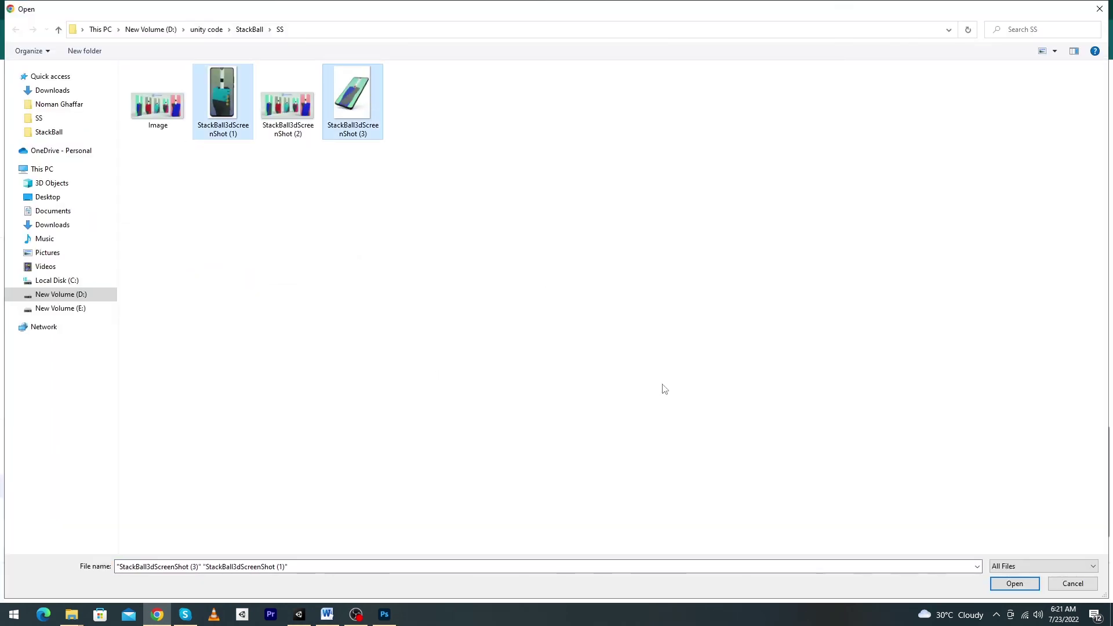
pyautogui.click(1012, 583)
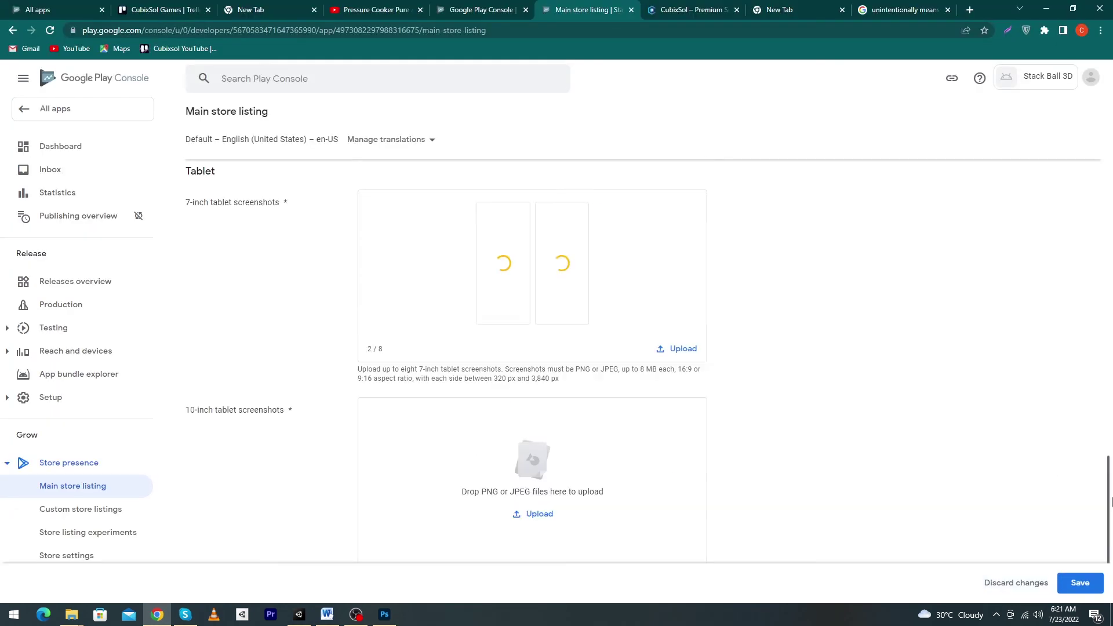
# Upload the same two screenshots as 10-inch tablet screenshots and save the store listing
pyautogui.scroll(-3, 1072, 499)
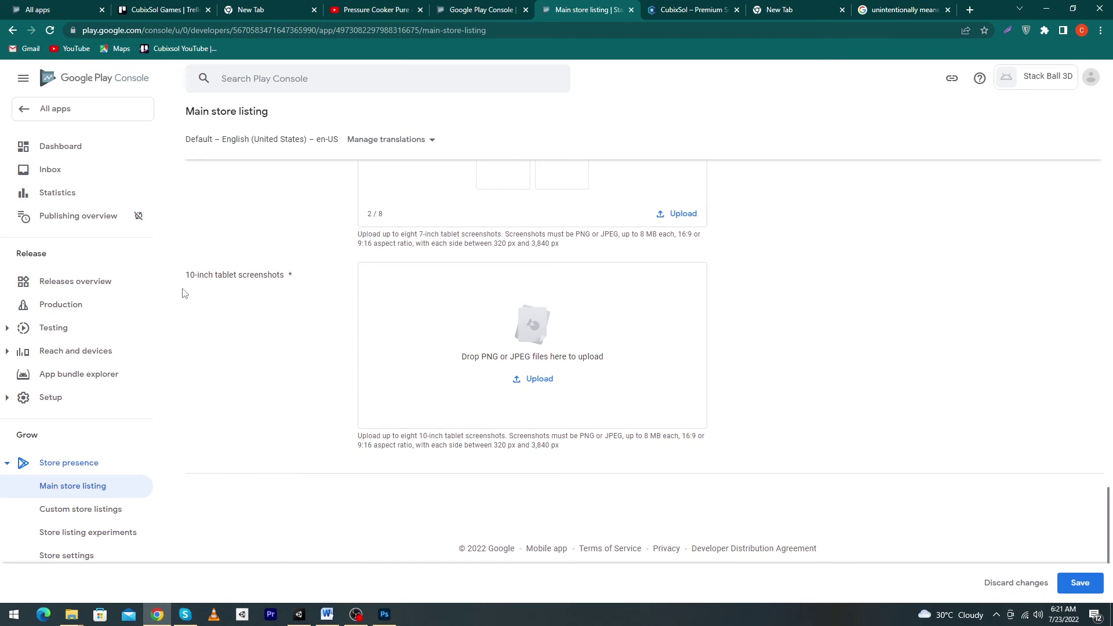
pyautogui.click(538, 381)
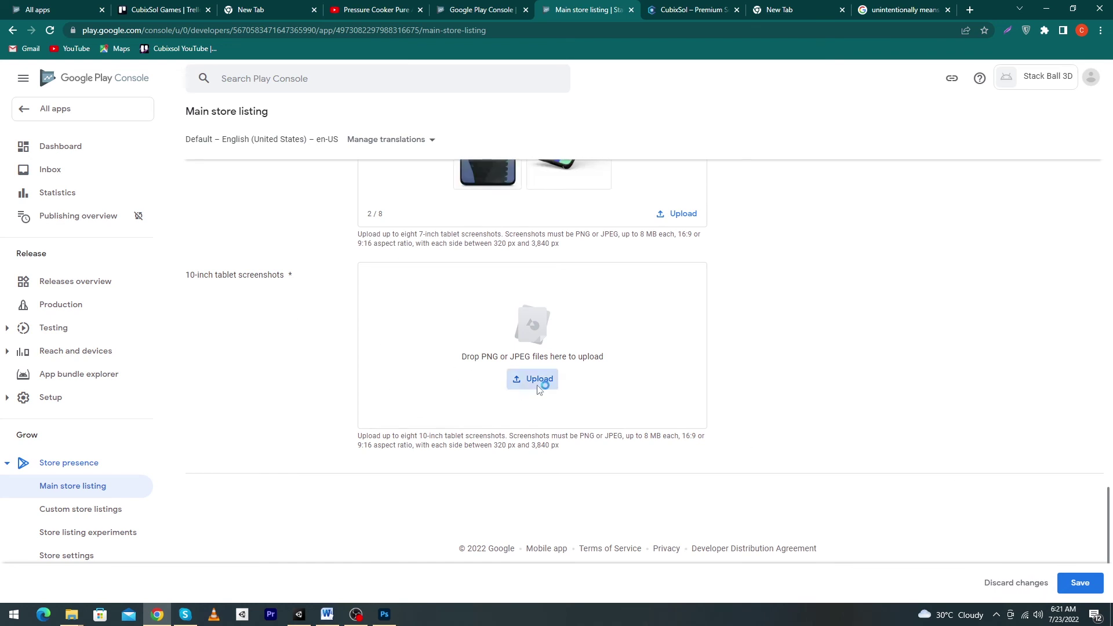
pyautogui.click(242, 129)
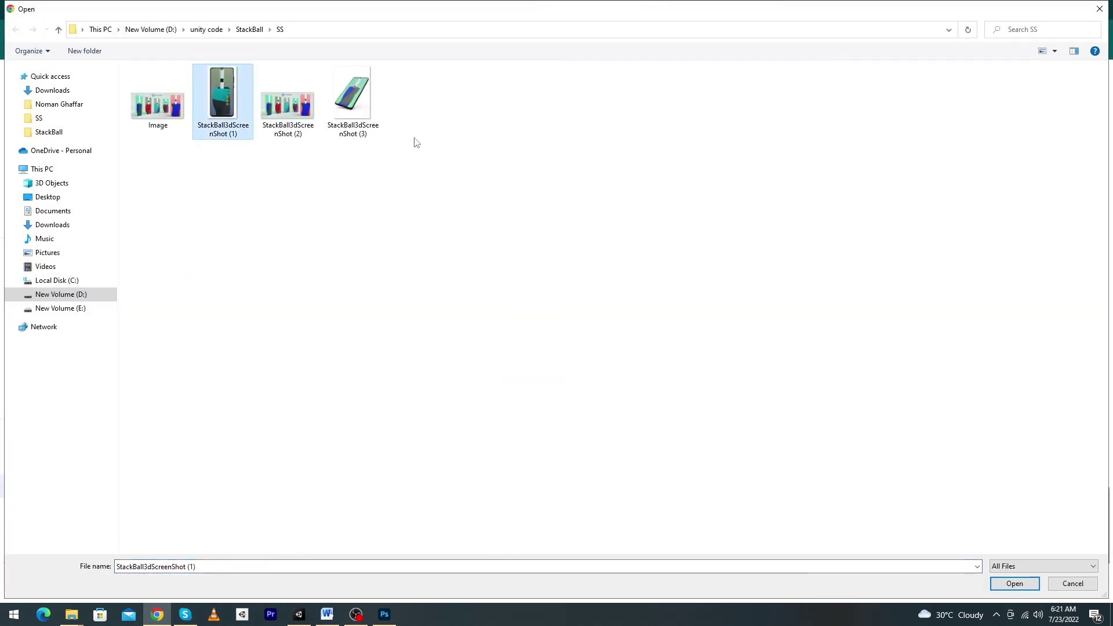
pyautogui.keyDown('ctrl'); pyautogui.click(352, 101); pyautogui.keyUp('ctrl')
pyautogui.click(1014, 583)
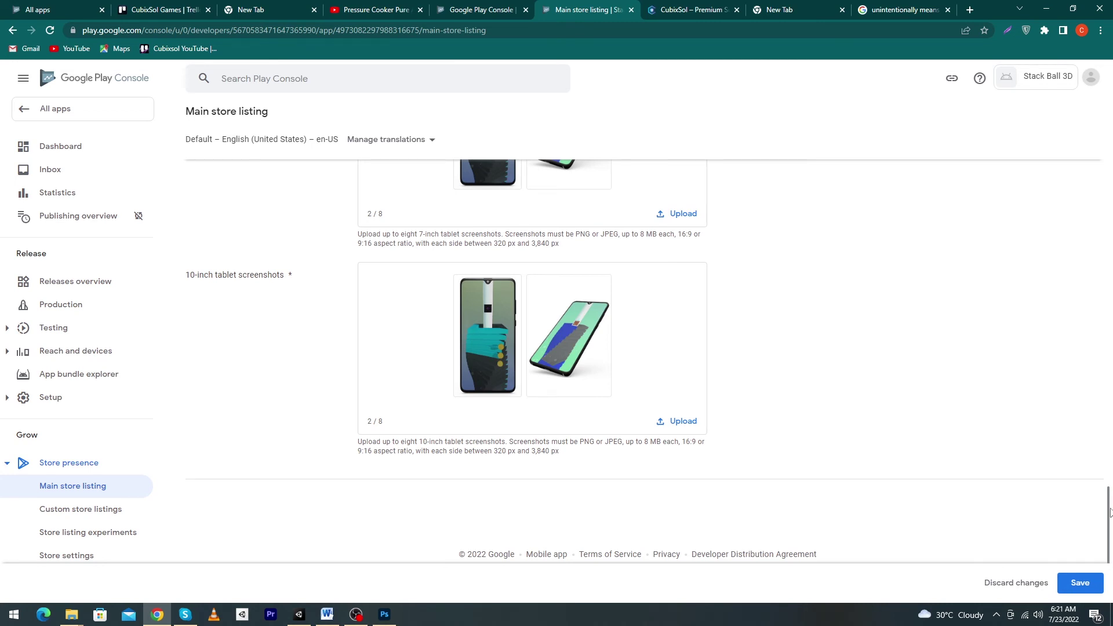
pyautogui.click(1075, 585)
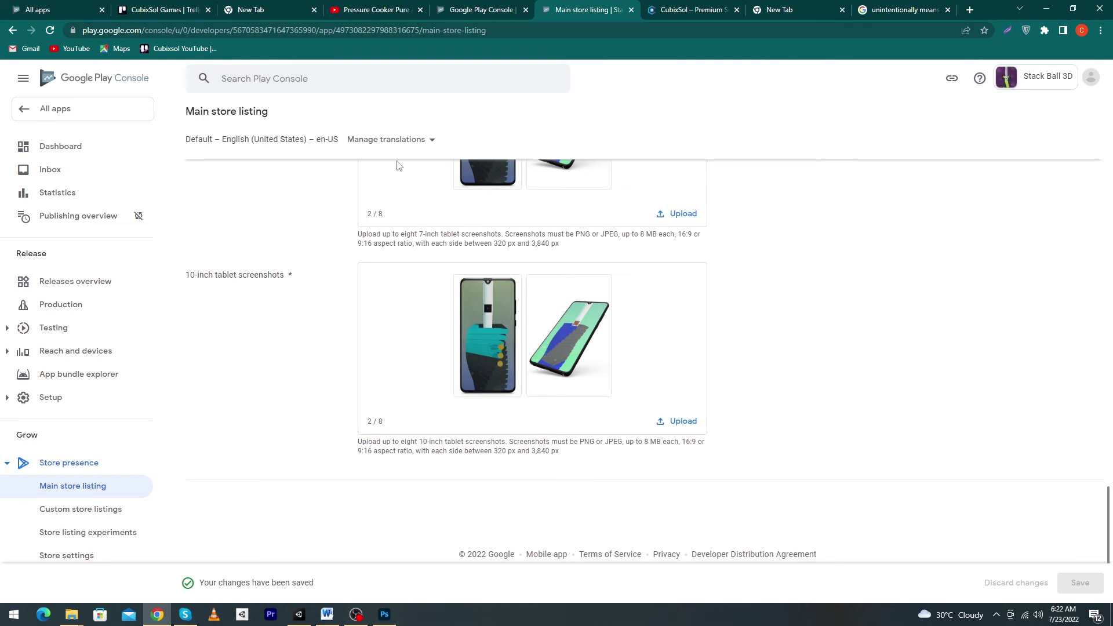
# From All apps, open Stack Ball 3D and create a new internal testing release
pyautogui.click(53, 117)
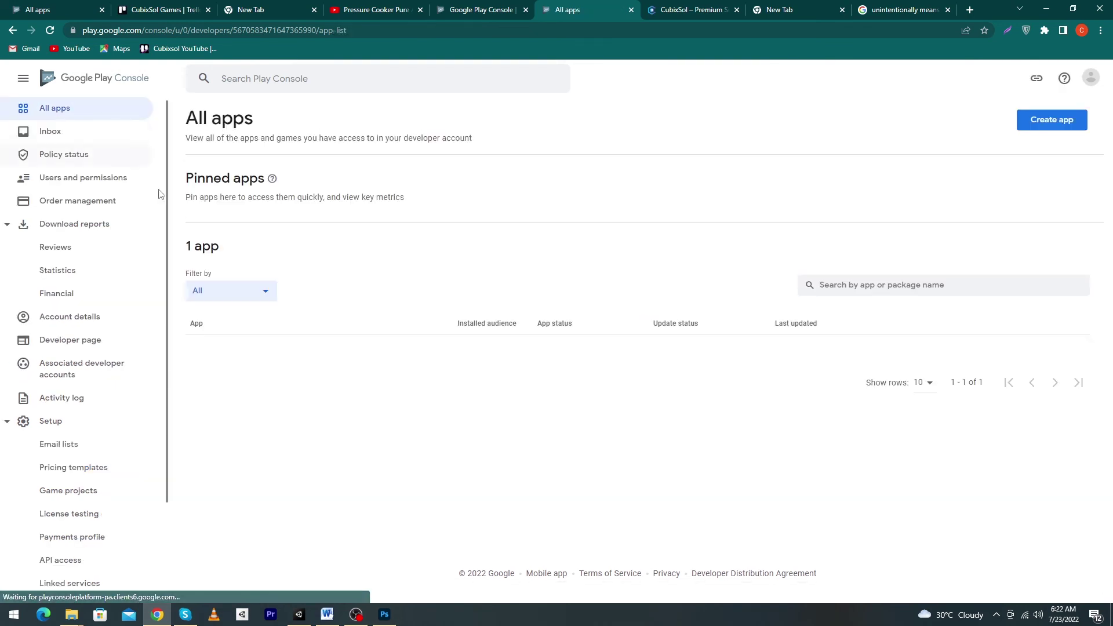
pyautogui.click(248, 360)
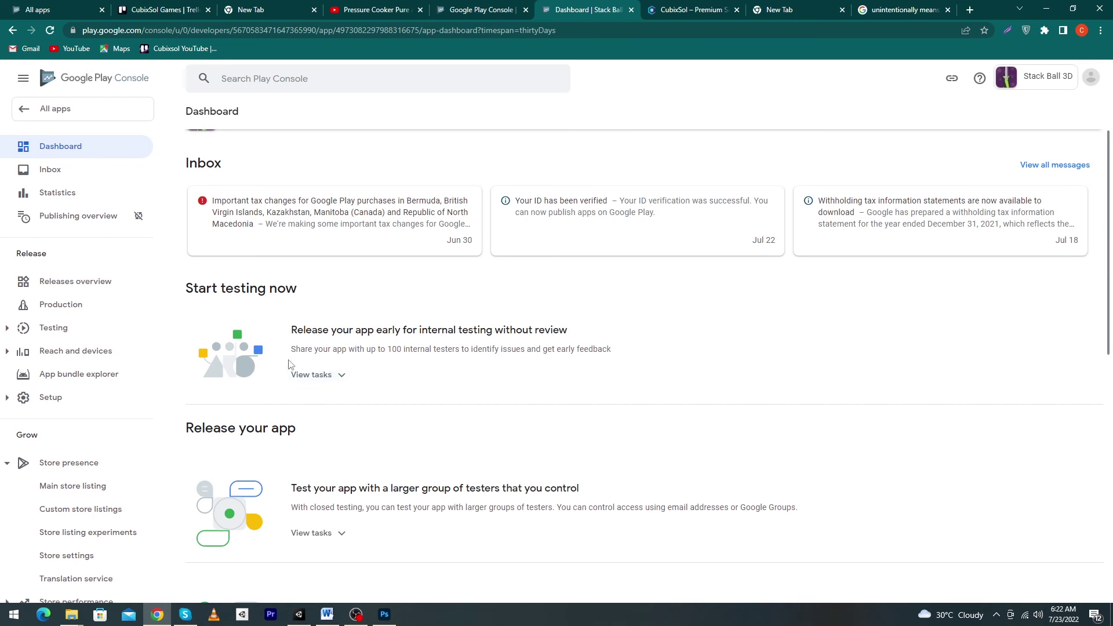
pyautogui.click(314, 375)
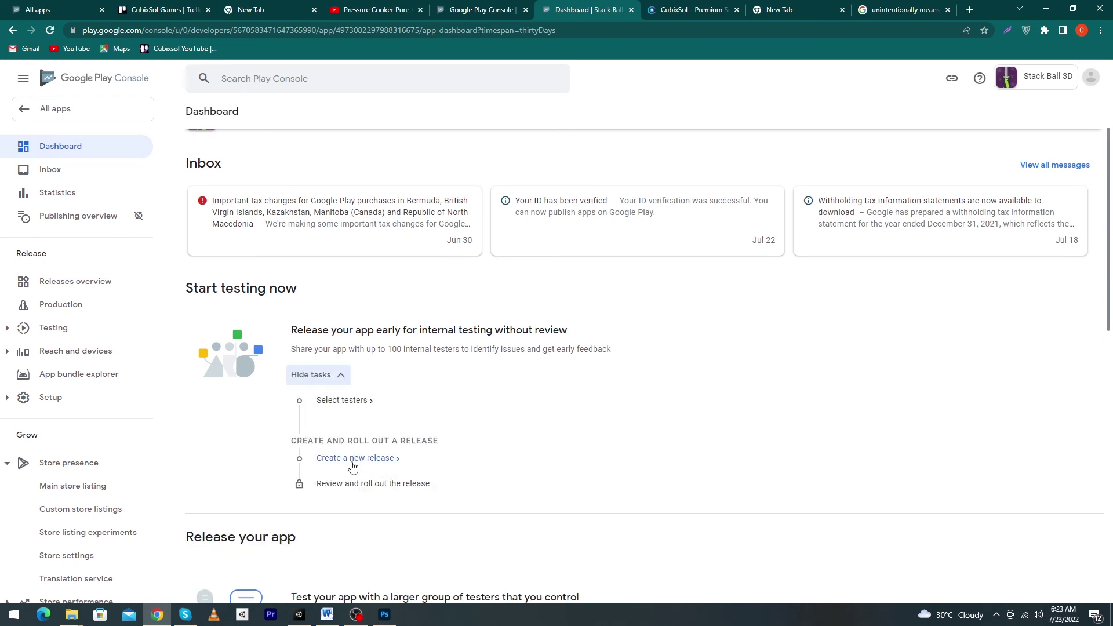
pyautogui.click(355, 459)
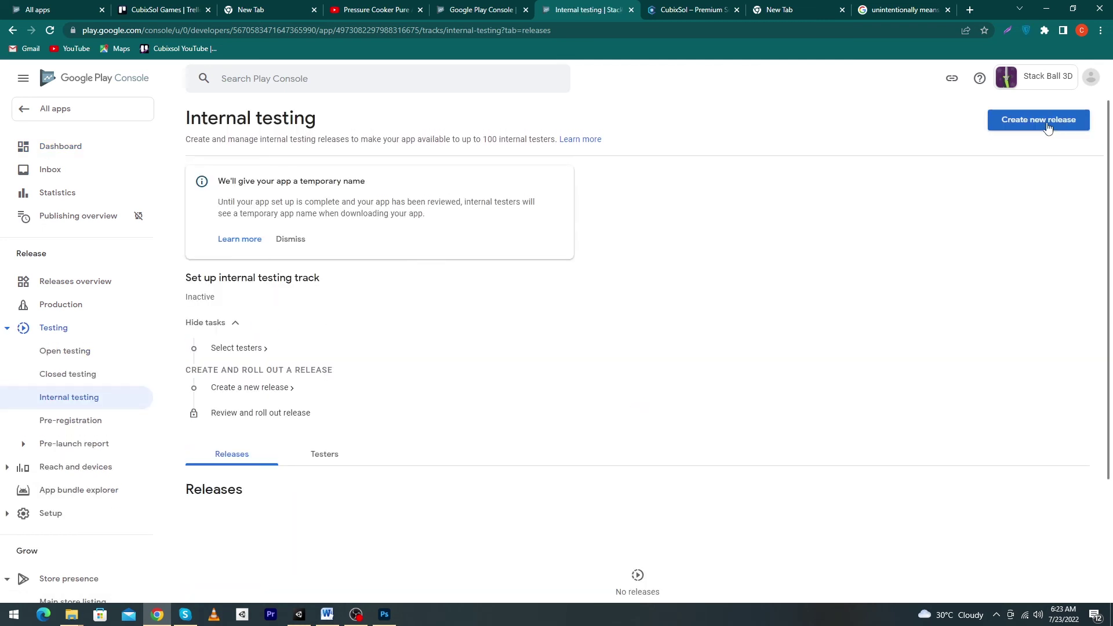
pyautogui.click(1048, 127)
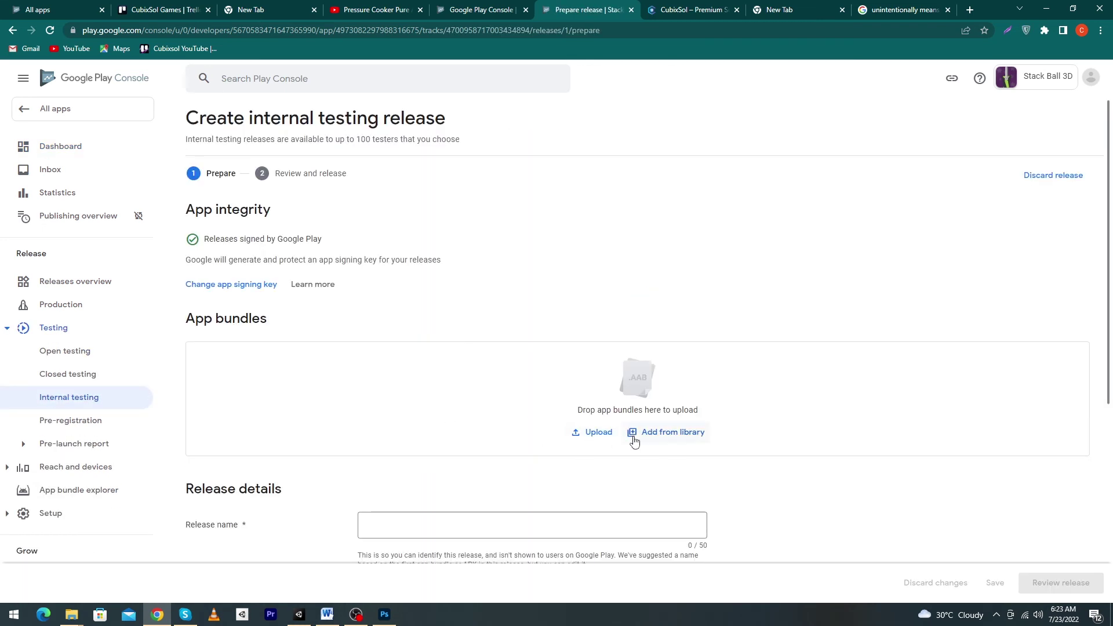
# Upload StackBall3D.aab from the StackBall aabFile folder to the internal testing release
pyautogui.click(596, 432)
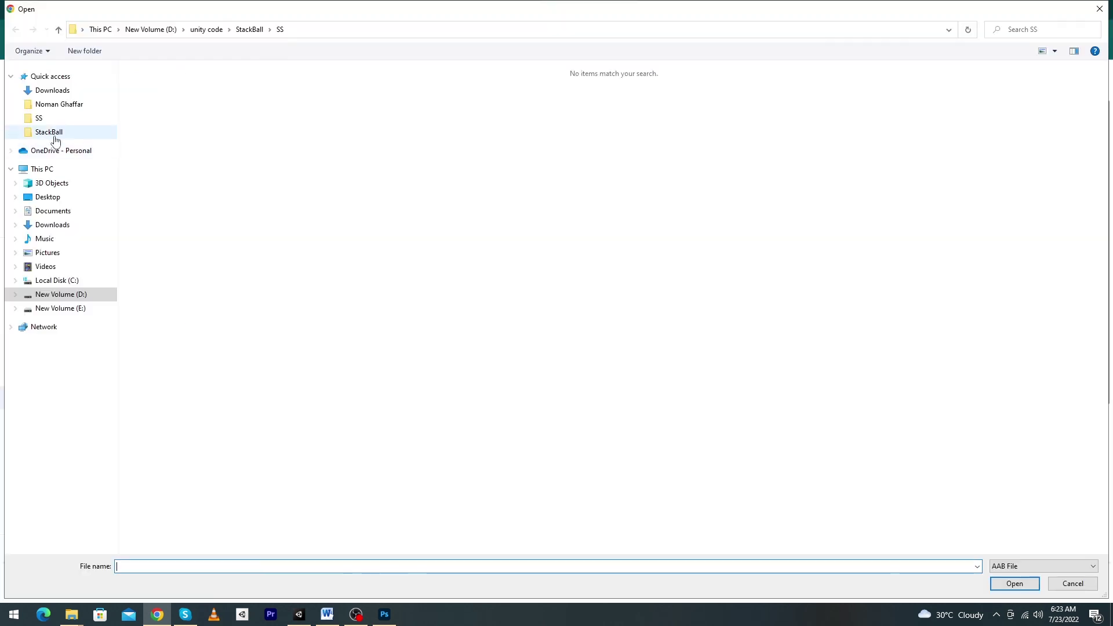
pyautogui.click(43, 120)
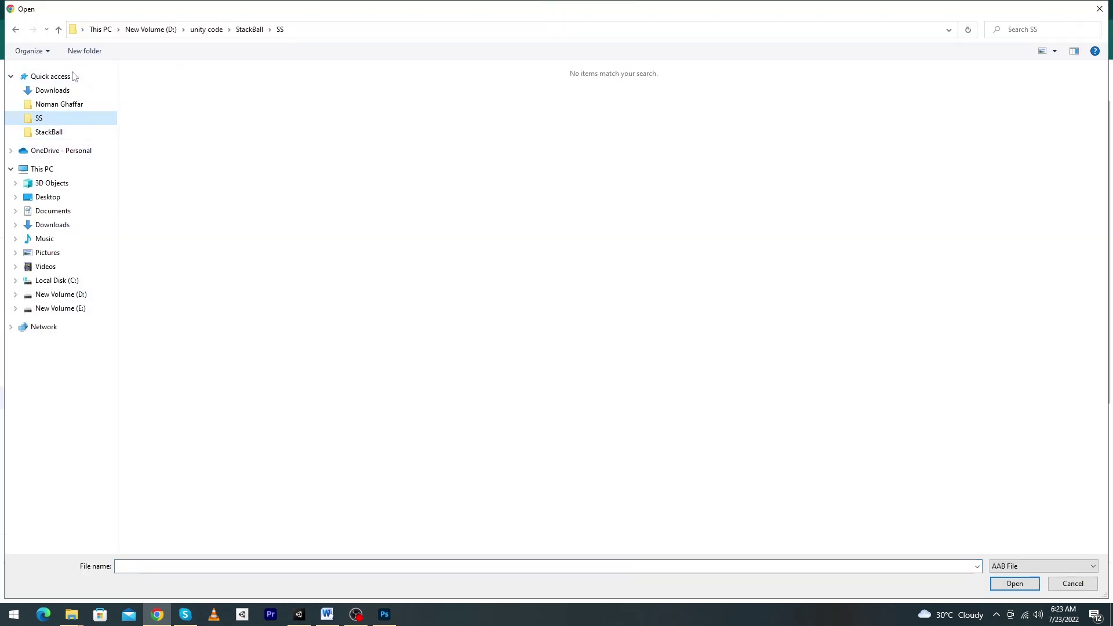
pyautogui.click(61, 137)
pyautogui.doubleClick(152, 84)
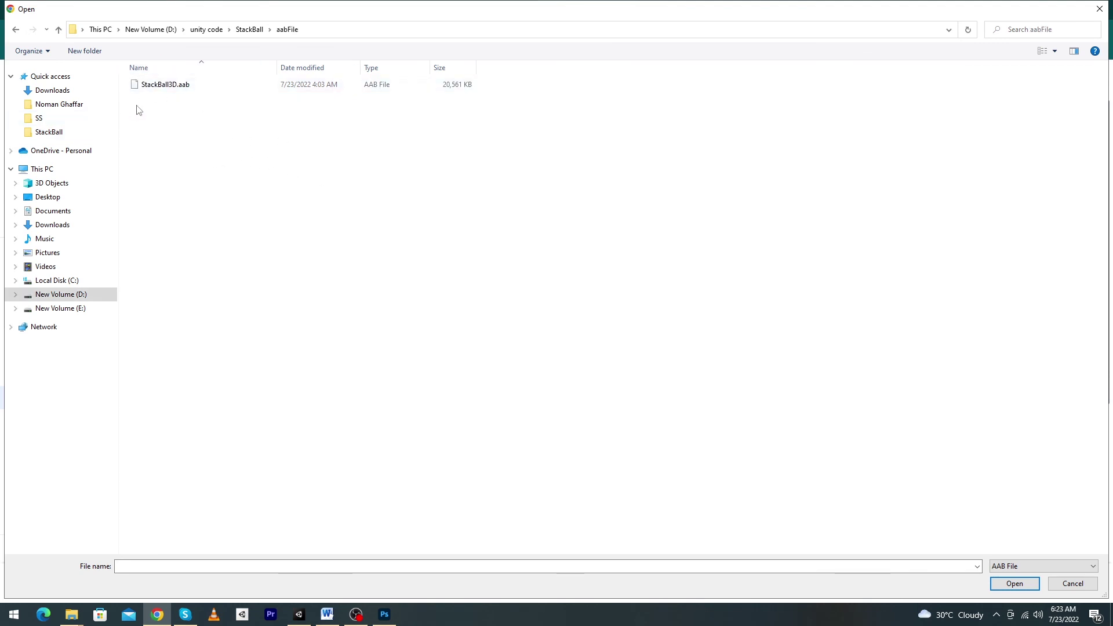
pyautogui.click(180, 87)
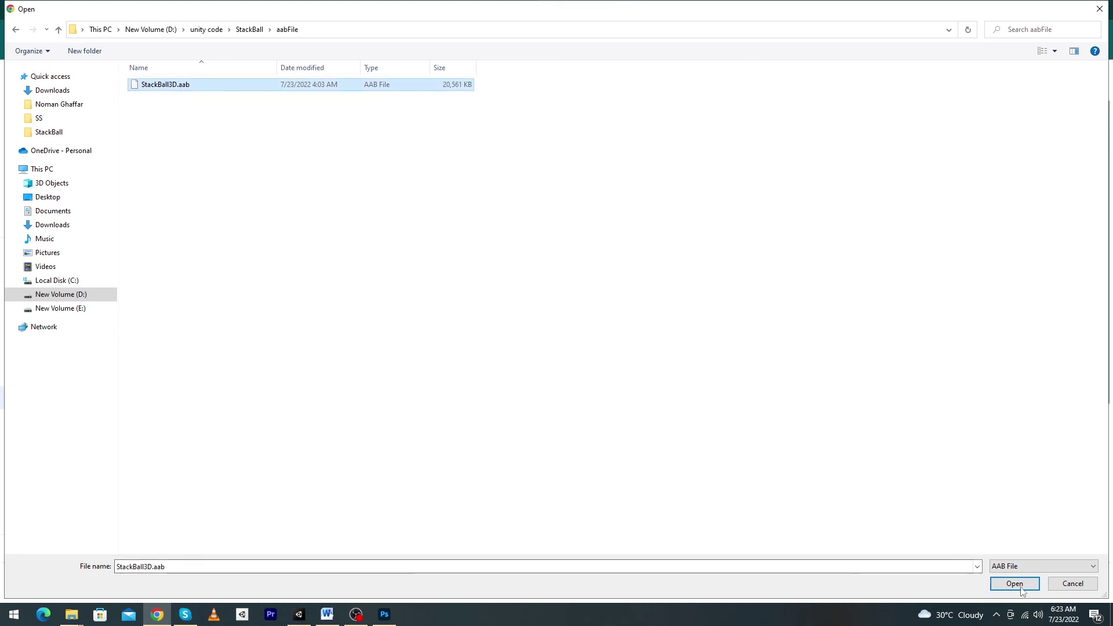
pyautogui.click(1014, 584)
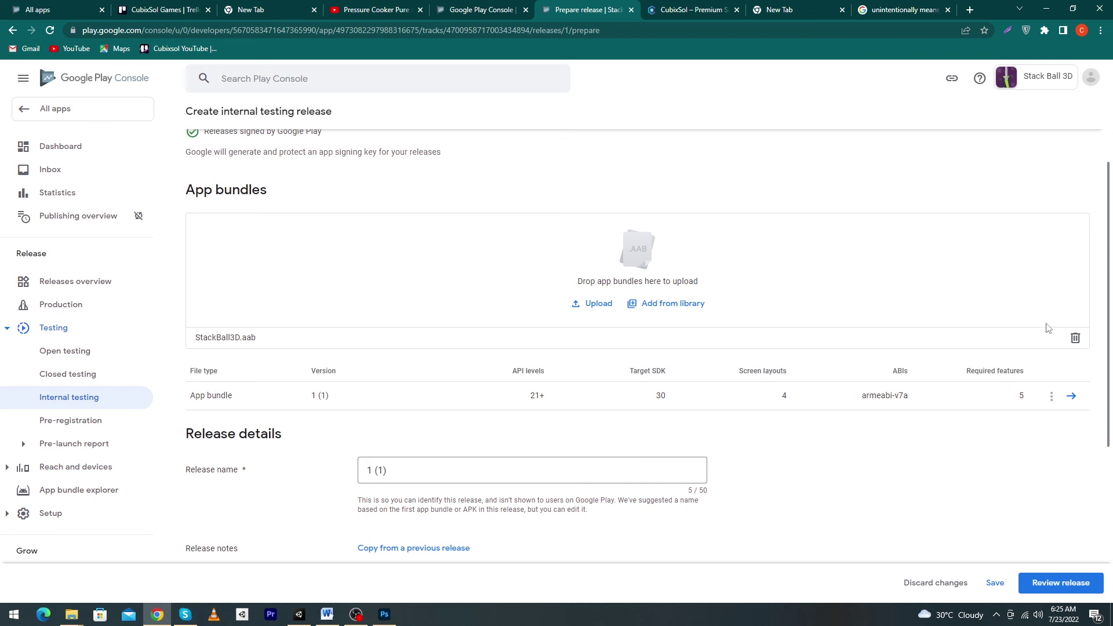
# Save the internal testing release draft and switch to the All apps browser tab
pyautogui.moveTo(1108, 284); pyautogui.dragTo(1094, 400)
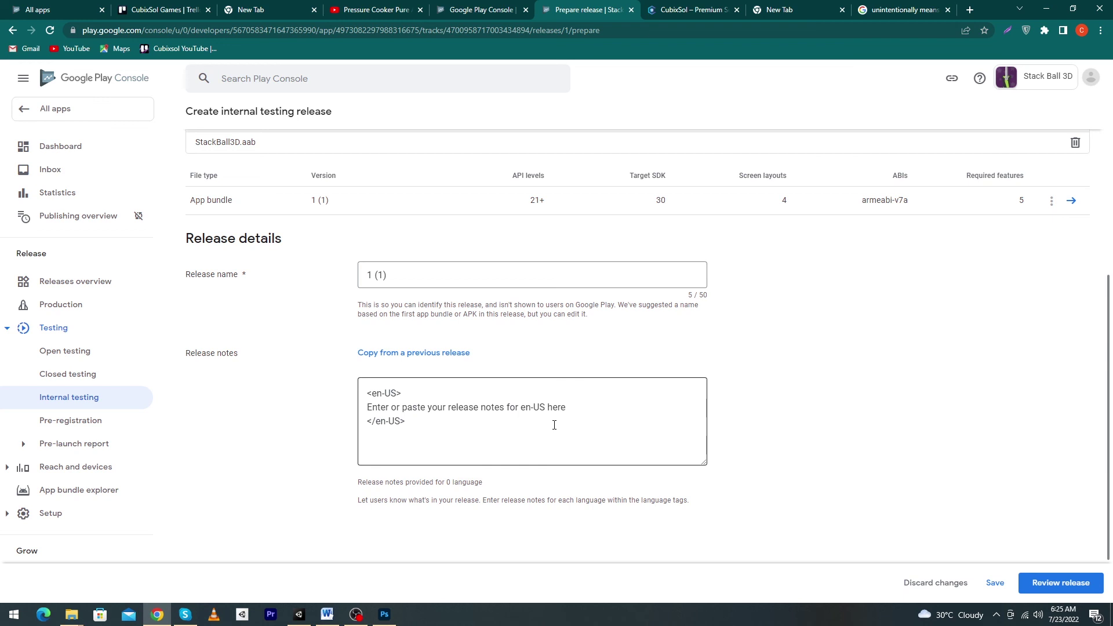
pyautogui.click(993, 585)
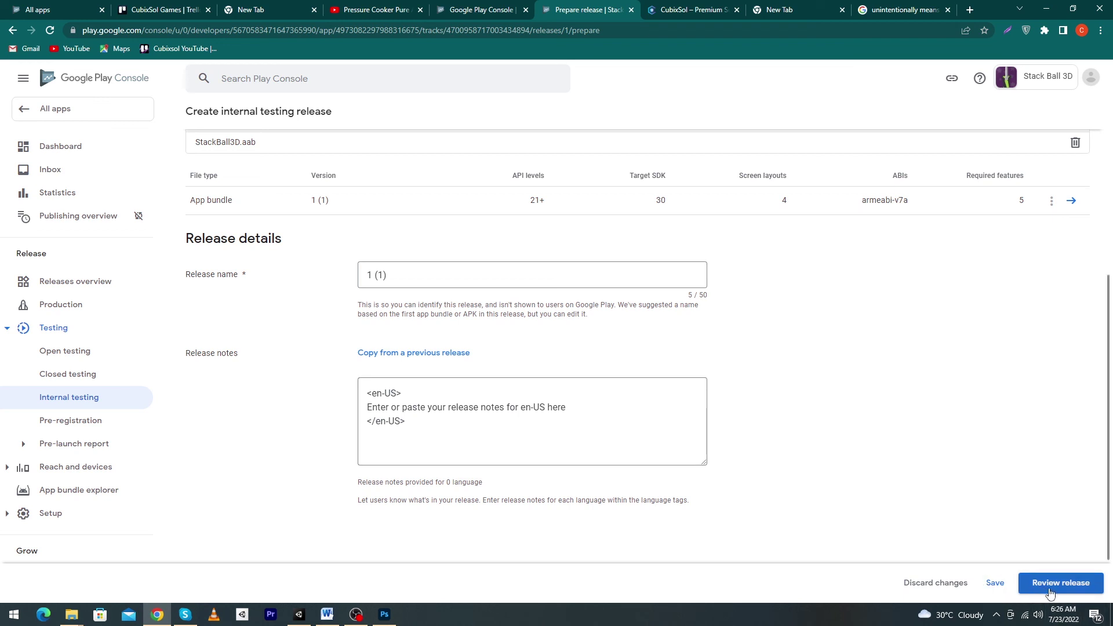
pyautogui.hotkey('ctrl', '1')
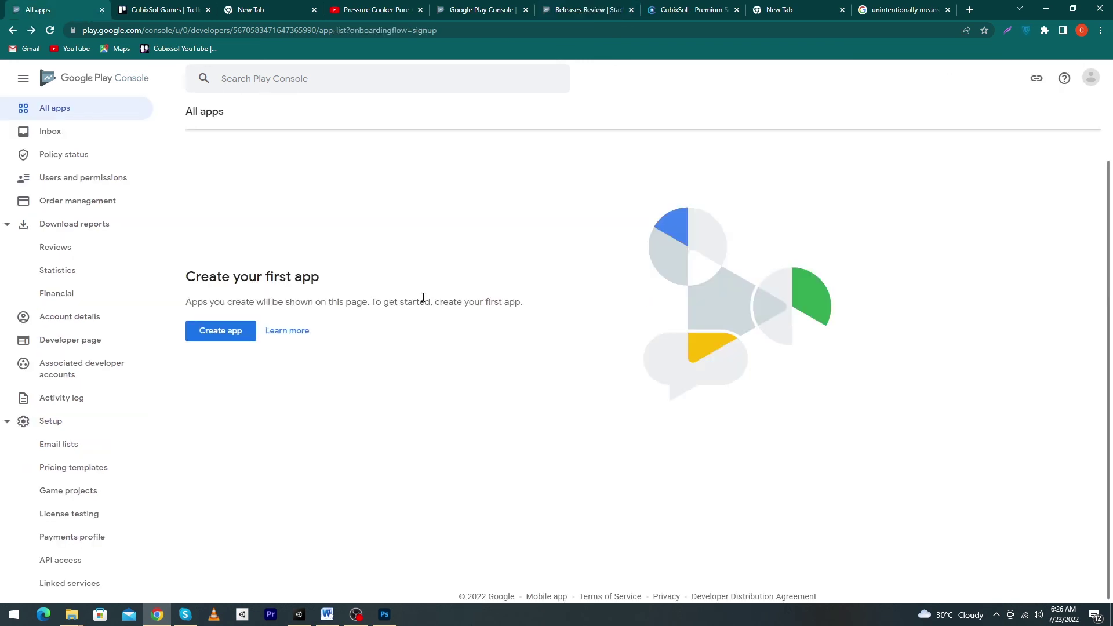